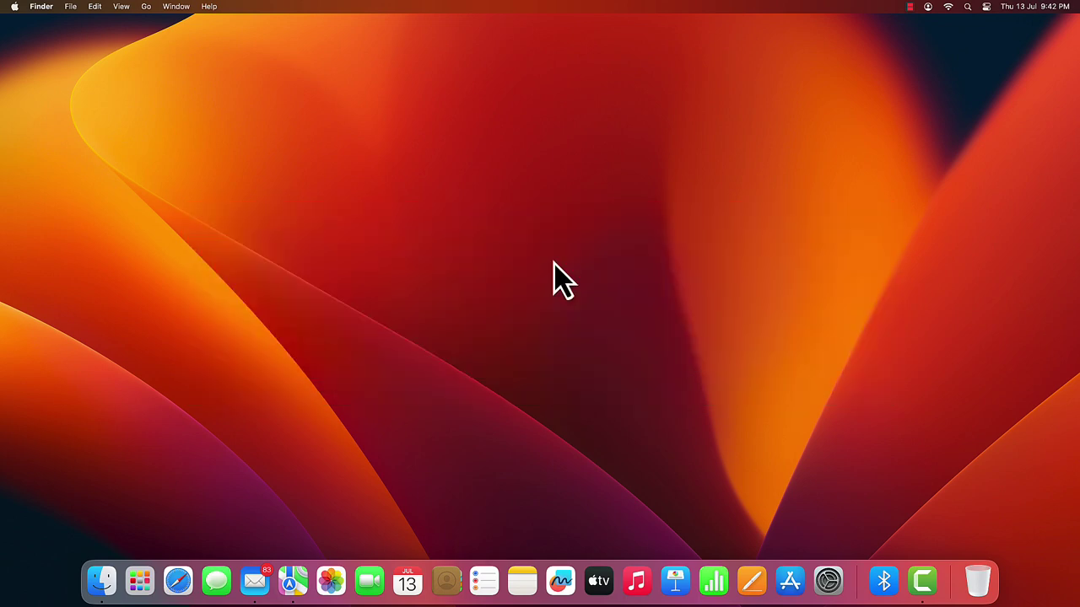
# Step: Launch Safari from the Dock
pyautogui.click(179, 586)
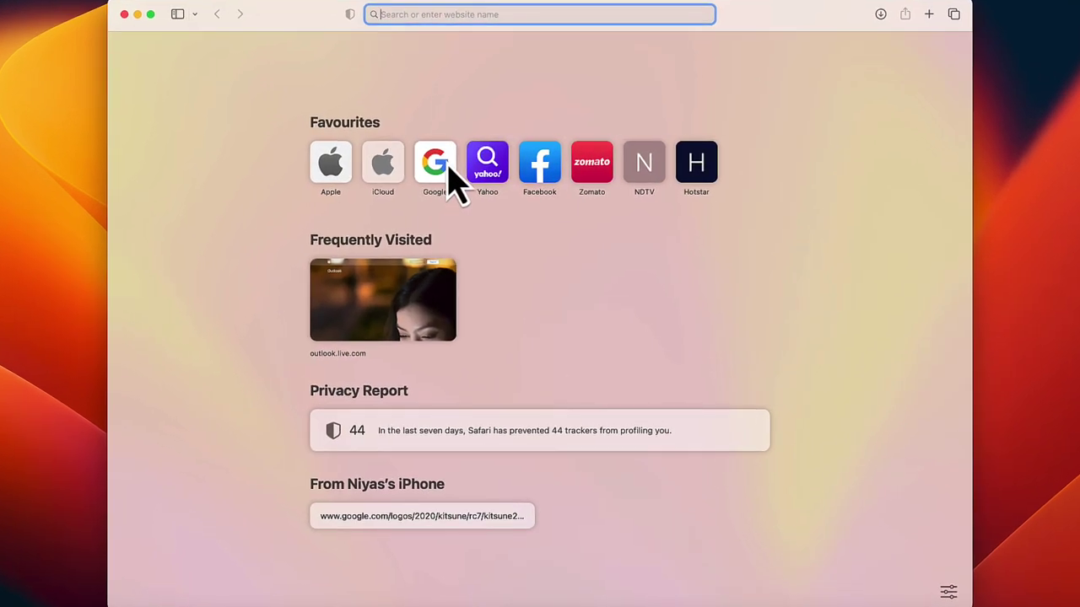
# Step: Search Google for 'microsoft developer'
pyautogui.click(435, 165)
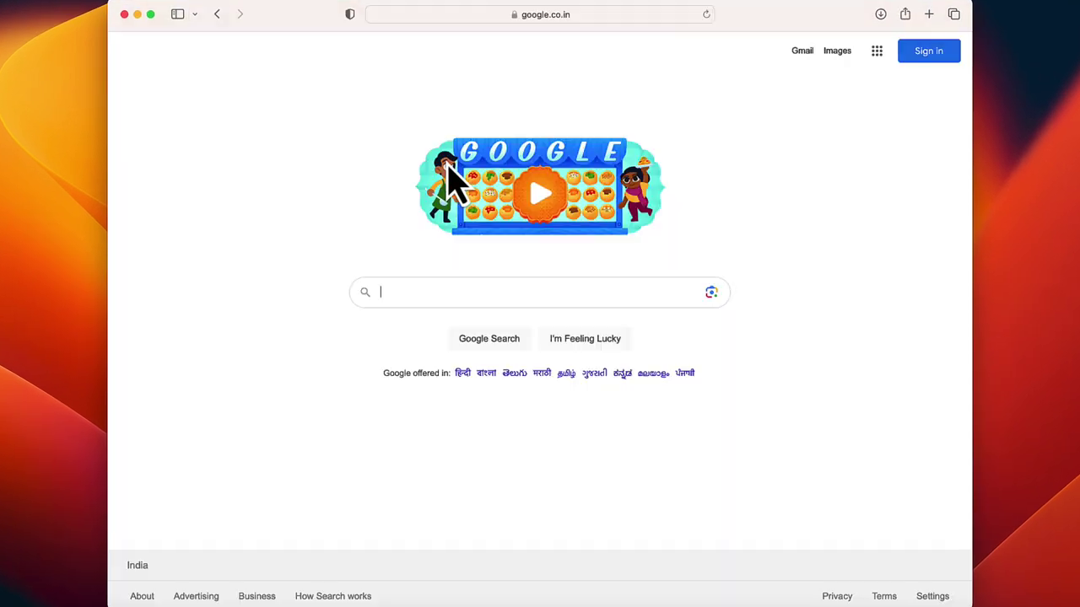
pyautogui.write('microsoft developer')
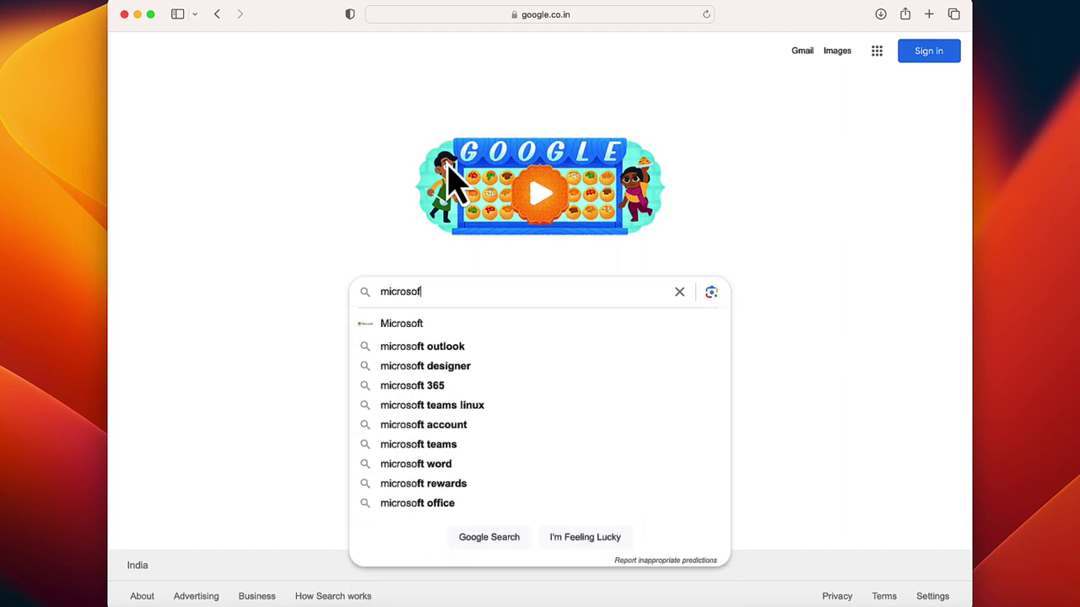
pyautogui.press('Return')
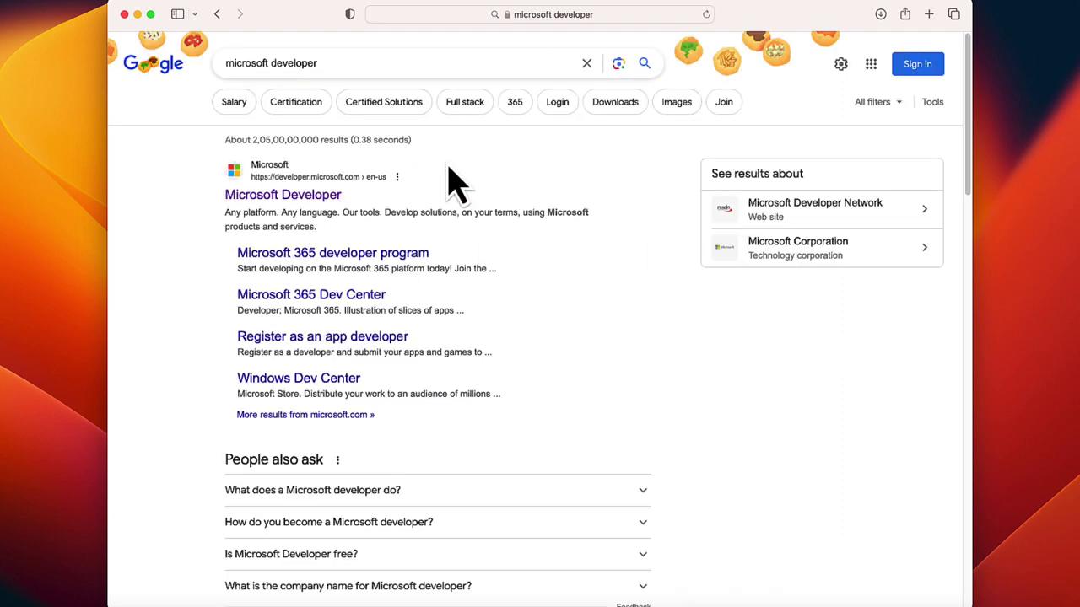
# Step: Open the Microsoft Developer site, enter its Microsoft 365 section and scroll down to Community
pyautogui.click(330, 201)
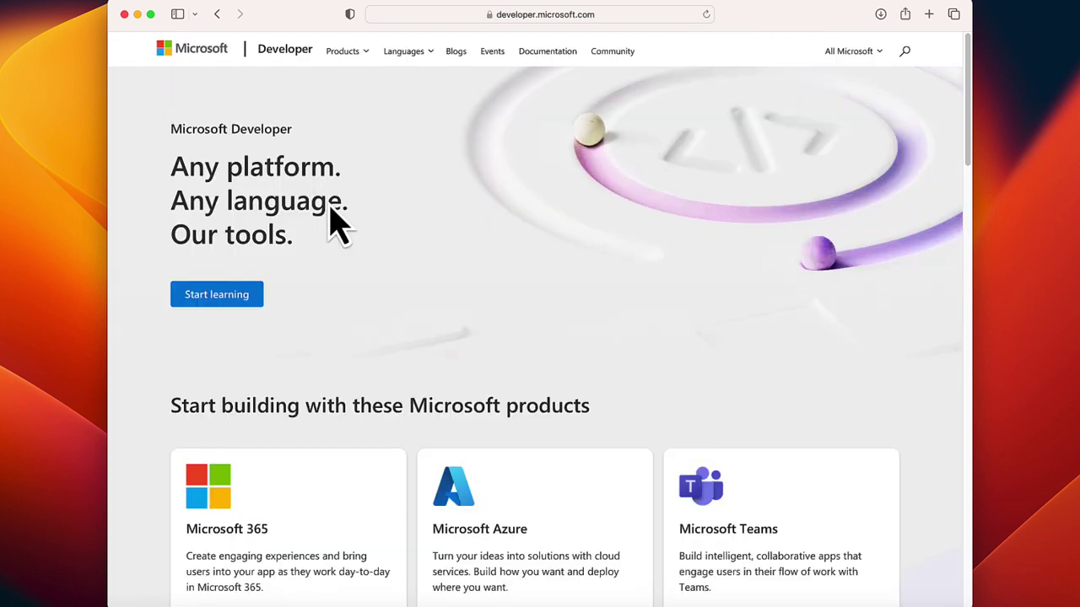
pyautogui.scroll(-5, 480, 294)
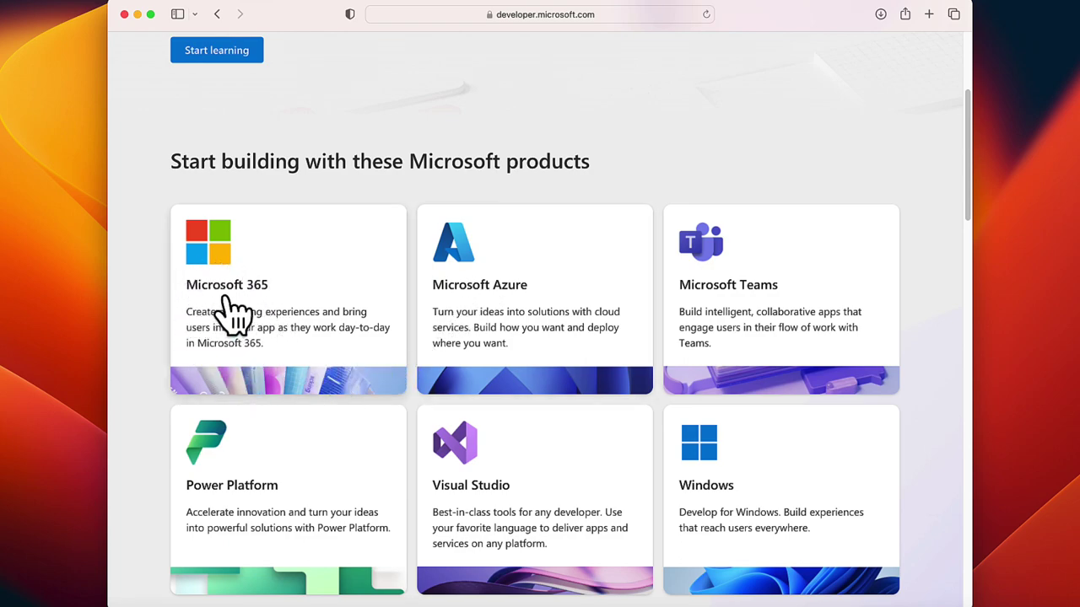
pyautogui.click(226, 301)
pyautogui.scroll(-10, 234, 318)
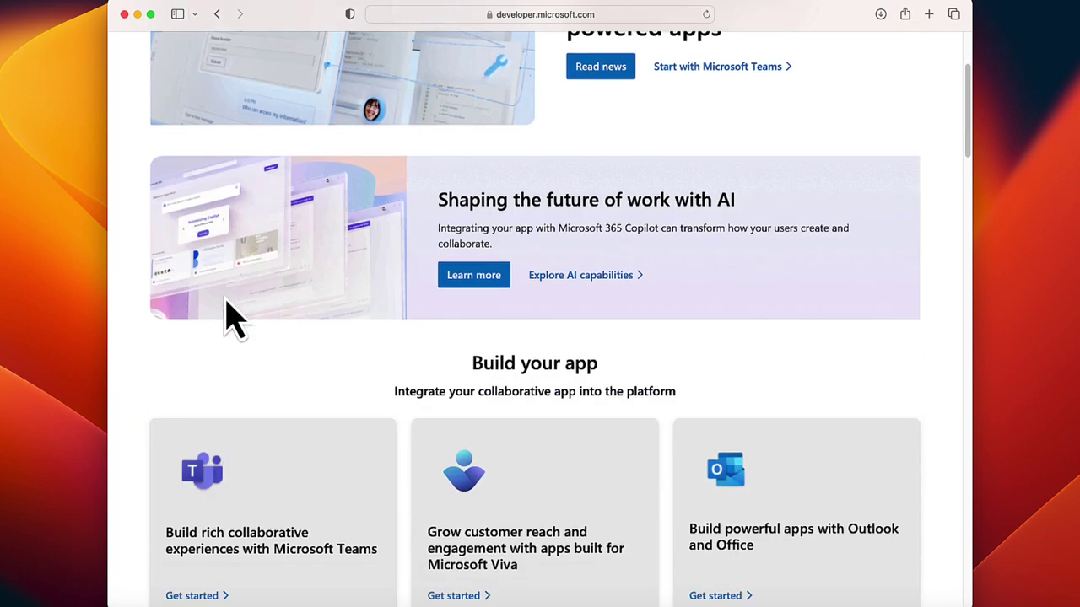
pyautogui.scroll(-15, 227, 304)
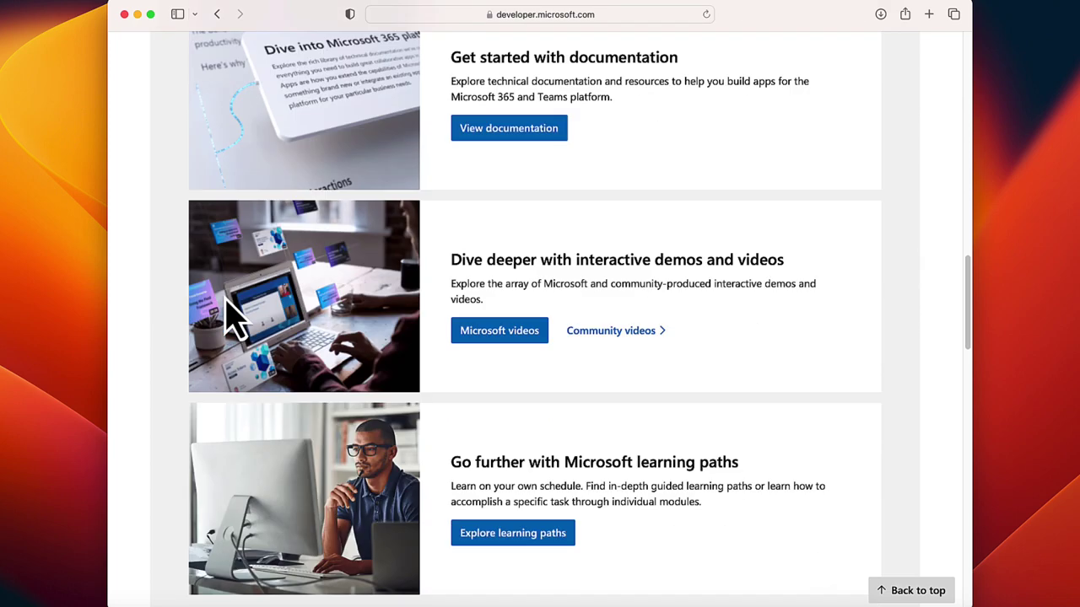
pyautogui.scroll(-2, 235, 319)
pyautogui.scroll(-7, 234, 319)
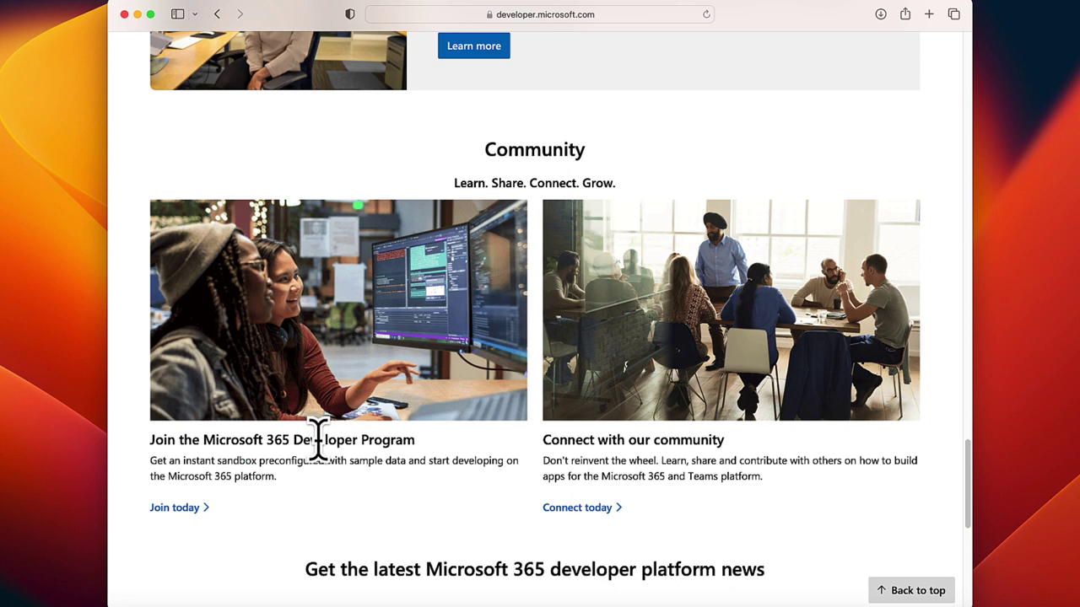
# Step: Join the Microsoft 365 Developer Program and sign in with the Microsoft account password
pyautogui.click(188, 510)
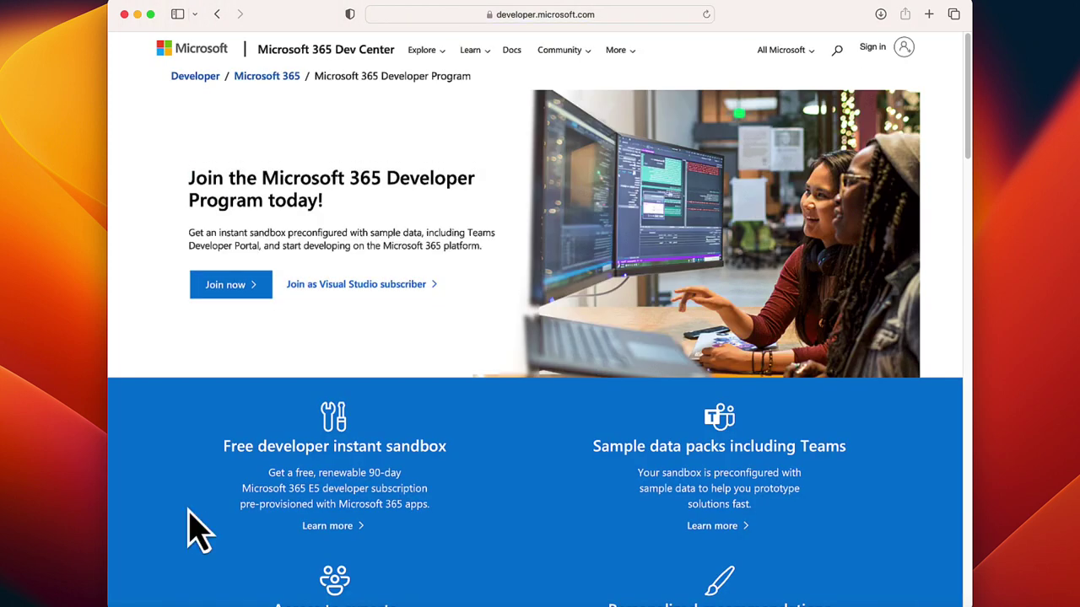
pyautogui.click(236, 302)
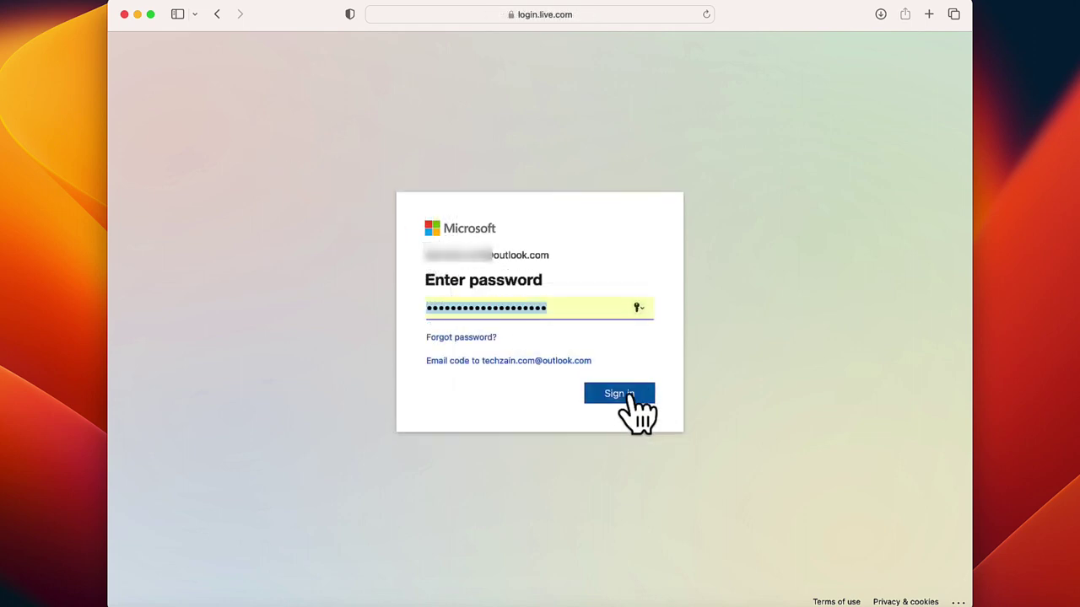
pyautogui.click(629, 395)
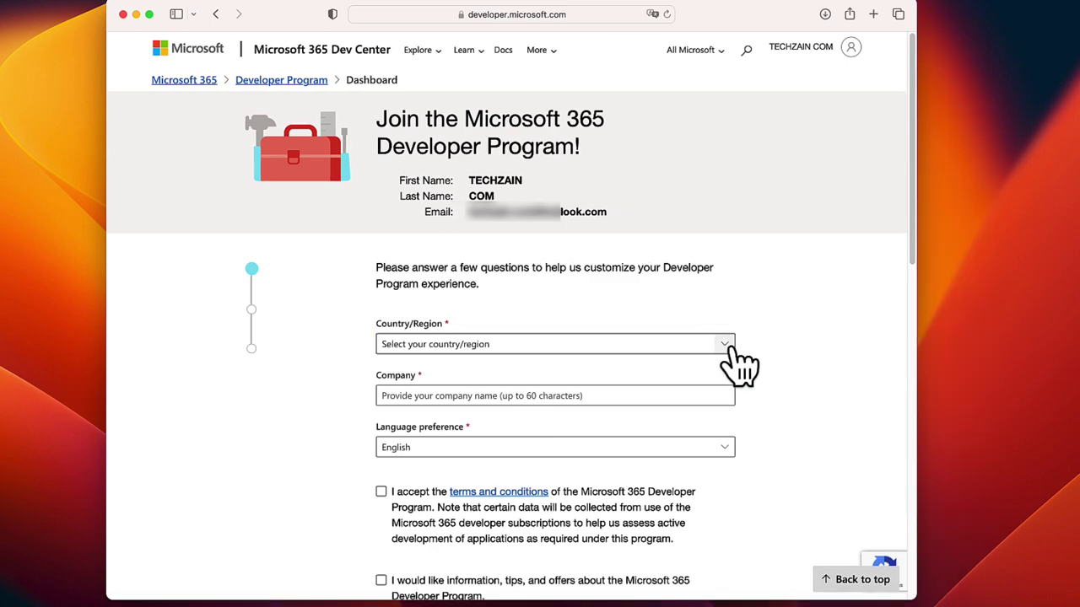
# Step: Submit the first sign-up step with country India, company techzain.com and the terms accepted
pyautogui.click(730, 346)
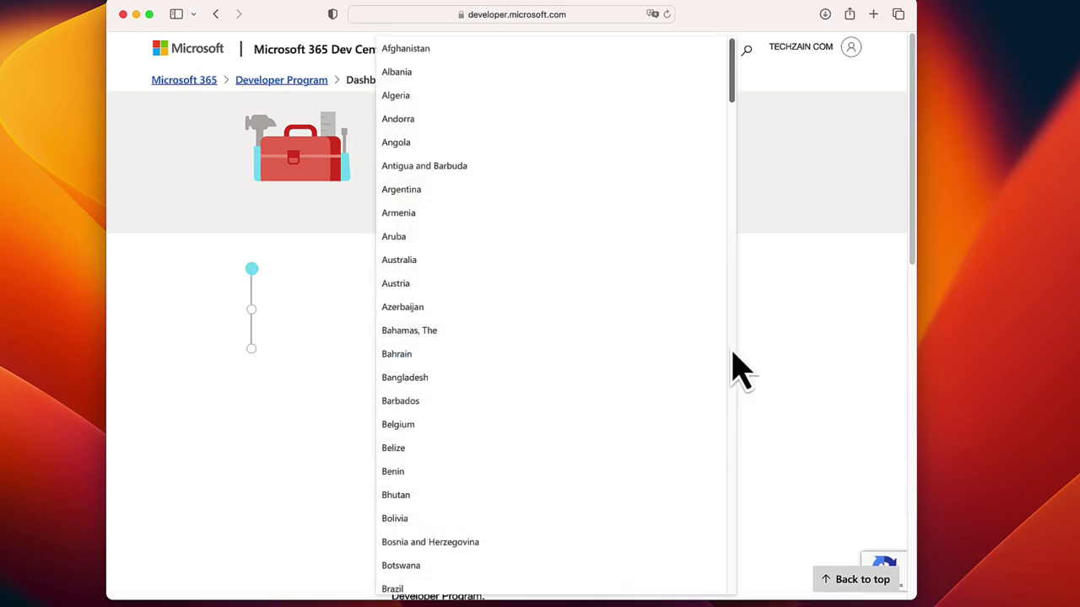
pyautogui.scroll(-15, 497, 400)
pyautogui.click(492, 380)
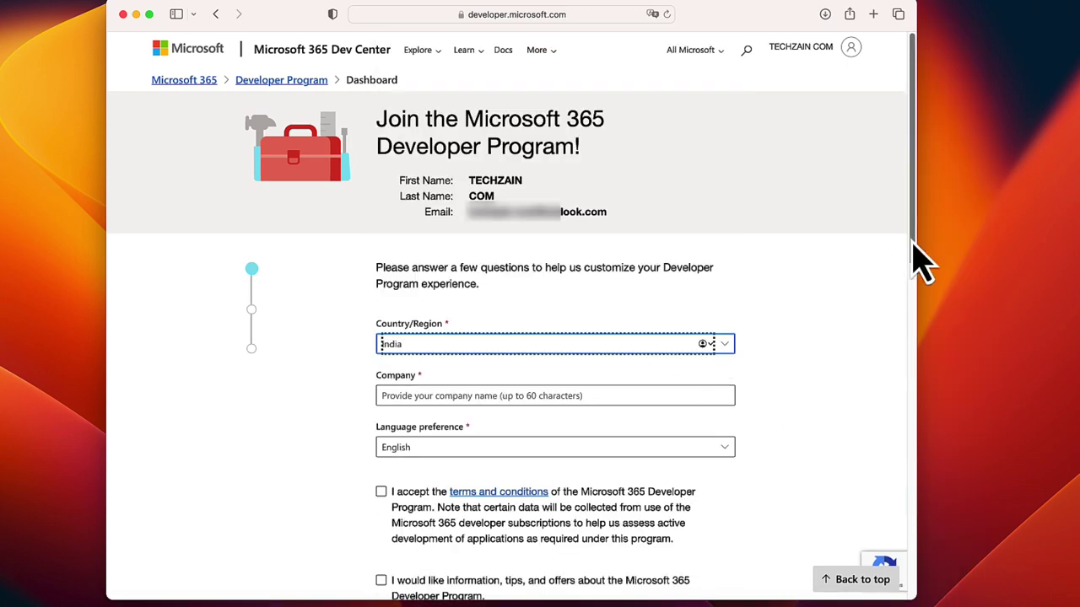
pyautogui.scroll(-1, 914, 253)
pyautogui.scroll(-5, 919, 278)
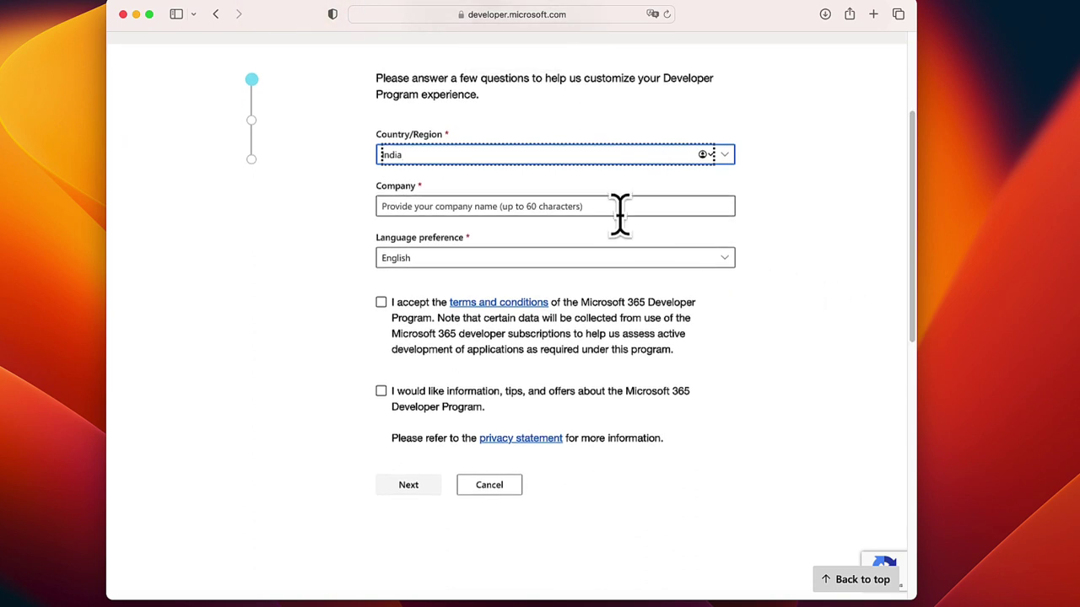
pyautogui.click(617, 211)
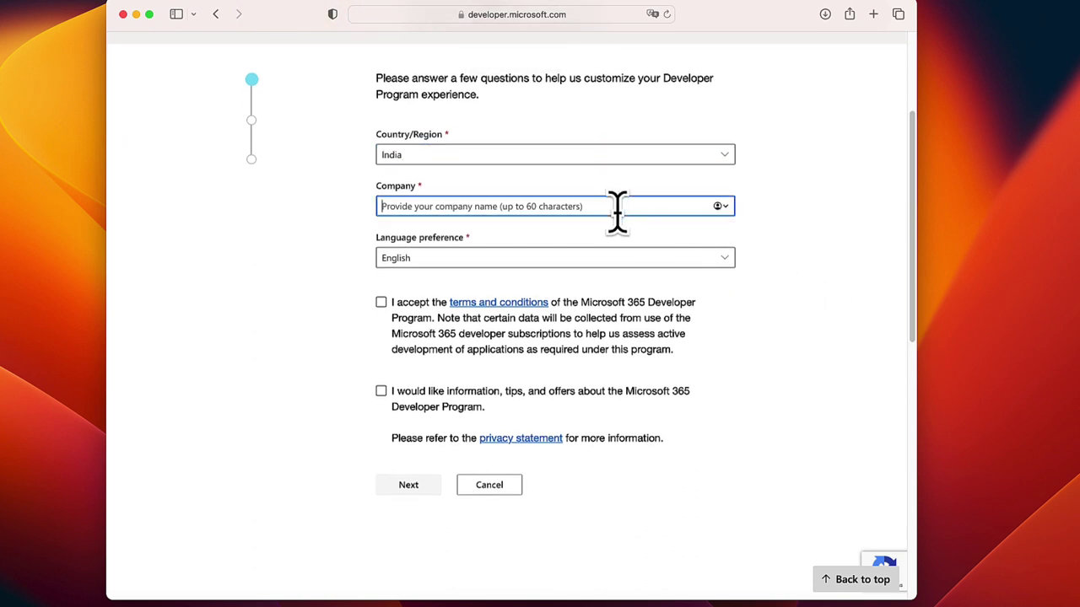
pyautogui.write('techzain.com')
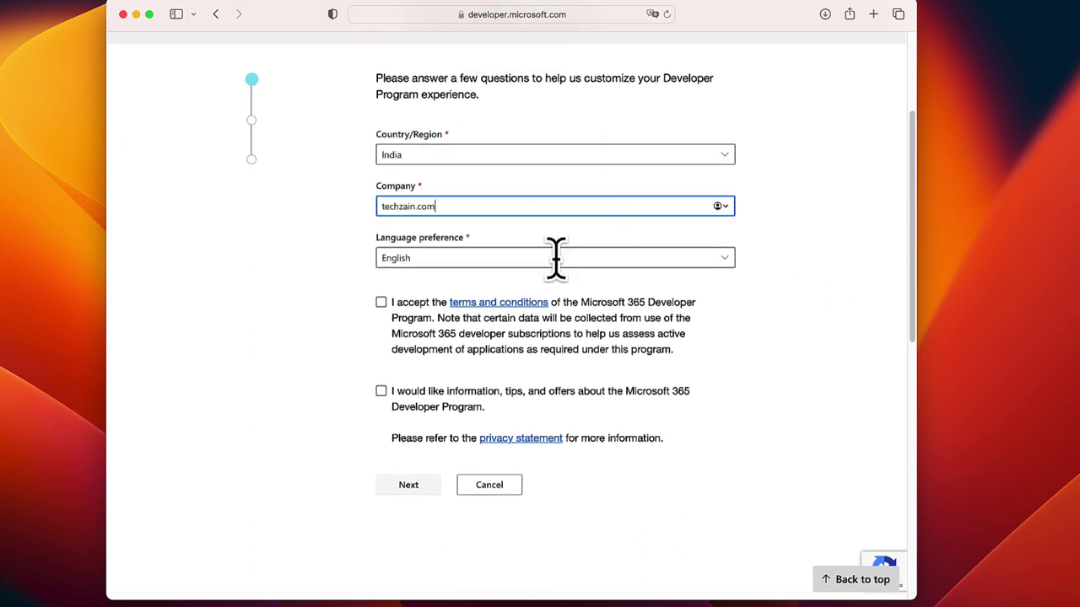
pyautogui.click(388, 318)
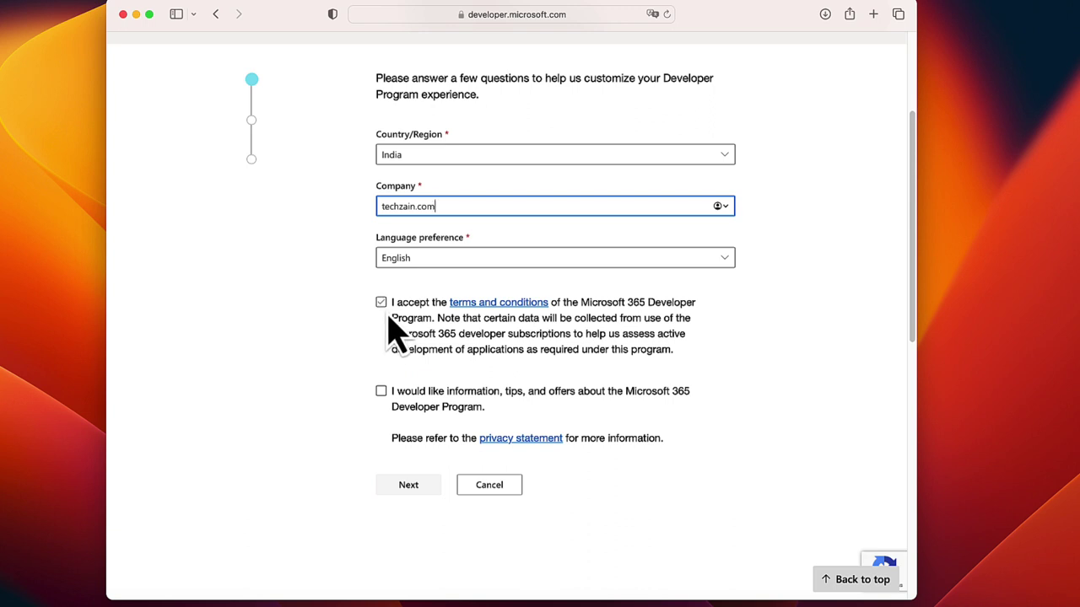
pyautogui.click(381, 303)
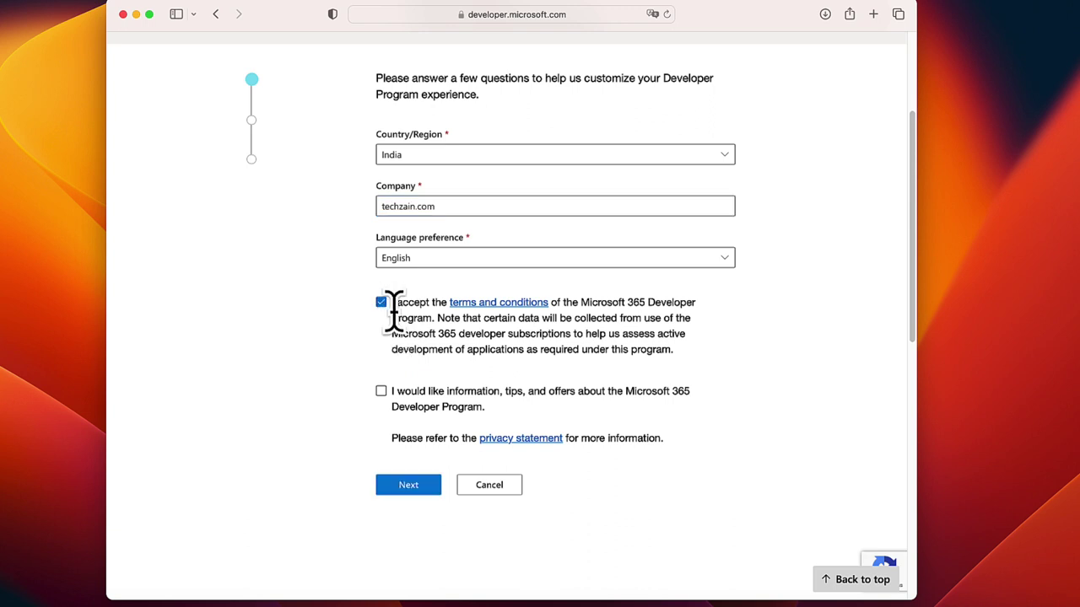
pyautogui.click(404, 488)
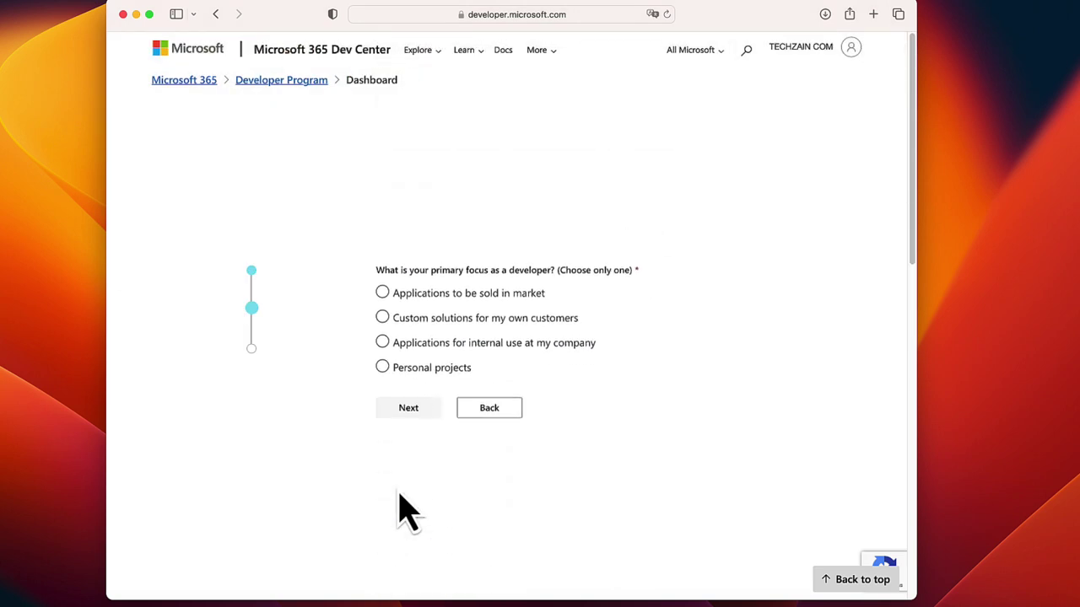
# Step: Save the profile with focus 'Custom solutions for my own customers' and Microsoft Teams interest
pyautogui.click(382, 319)
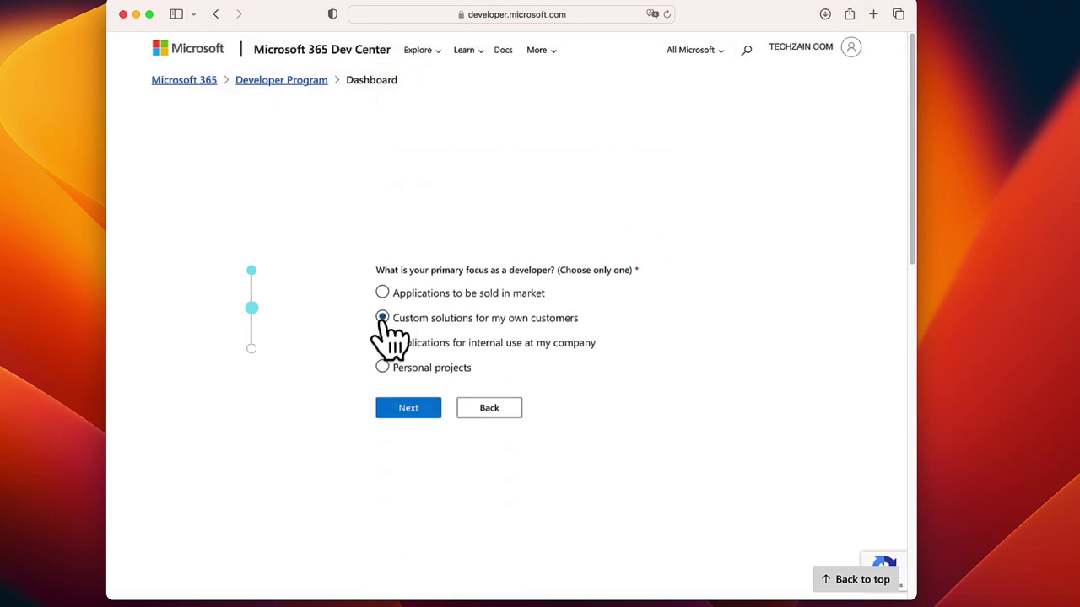
pyautogui.click(416, 412)
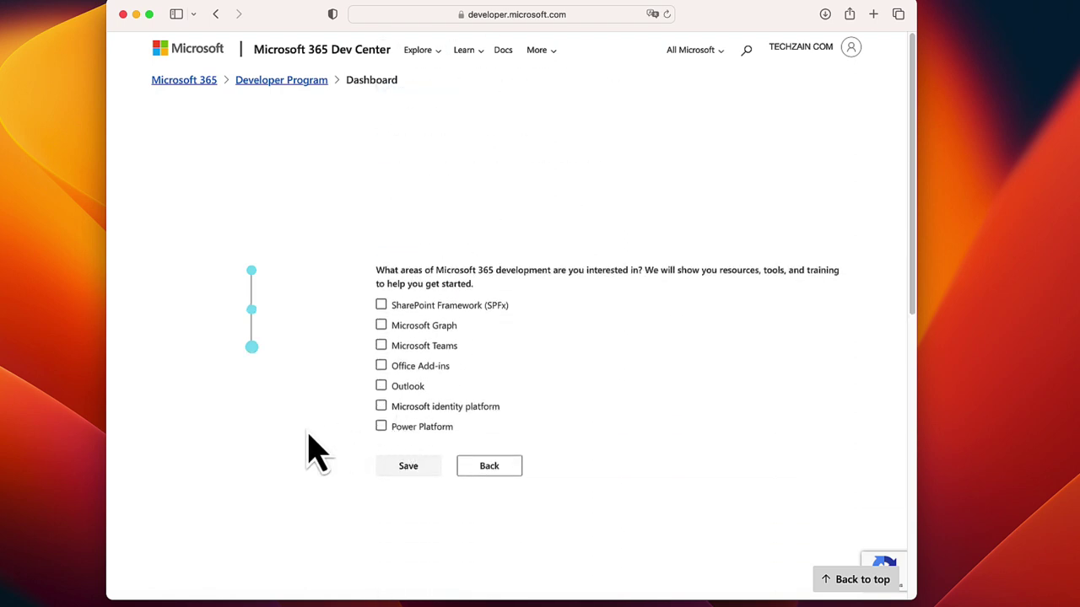
pyautogui.click(381, 346)
pyautogui.click(405, 470)
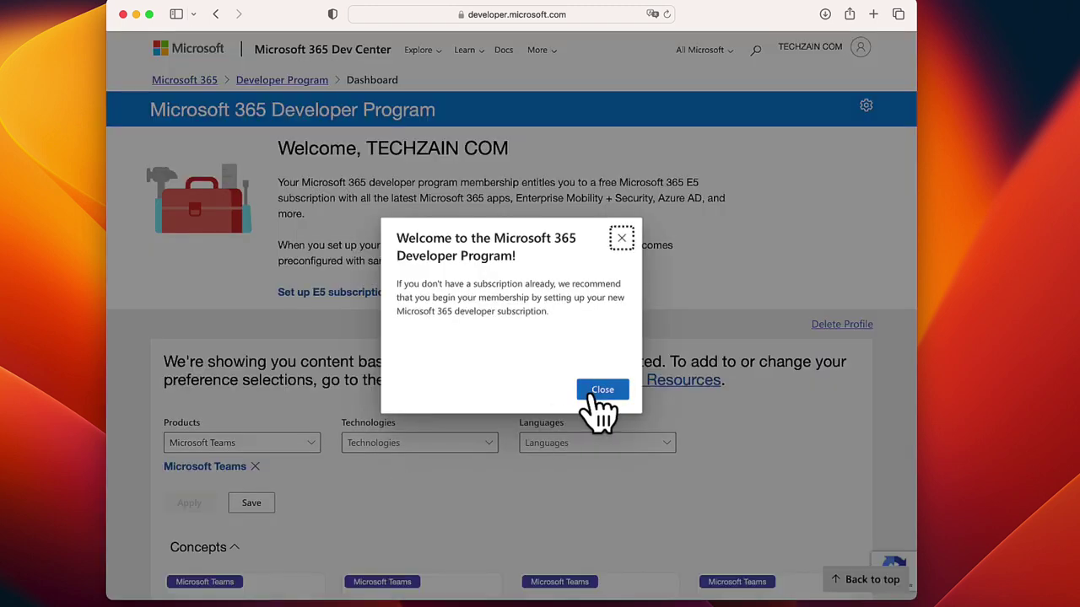
# Step: Dismiss the welcome message and start E5 subscription setup with the Configurable sandbox option
pyautogui.click(591, 393)
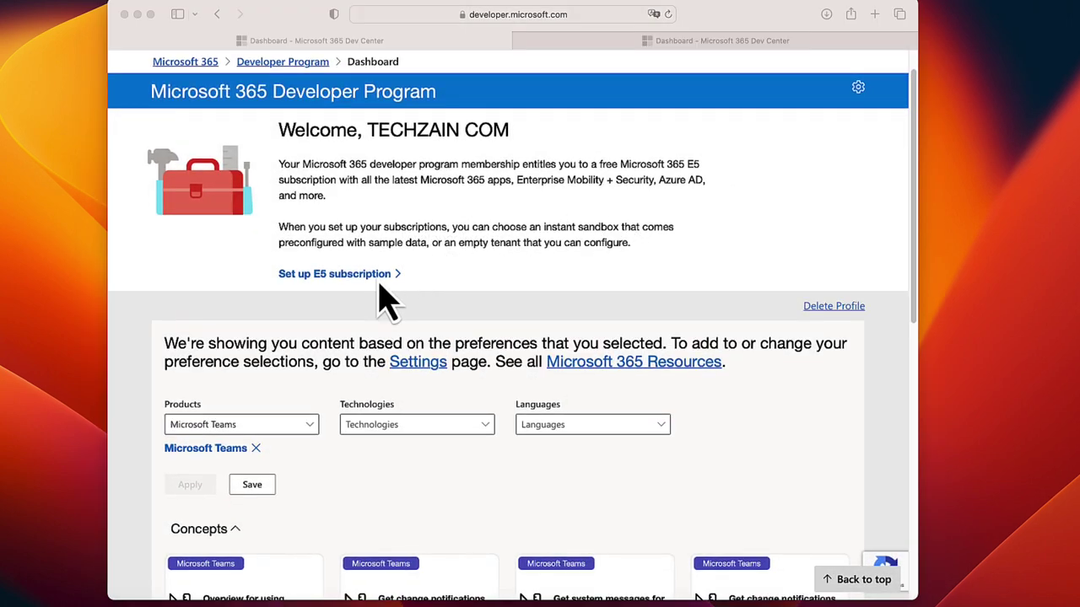
pyautogui.click(383, 283)
pyautogui.click(364, 278)
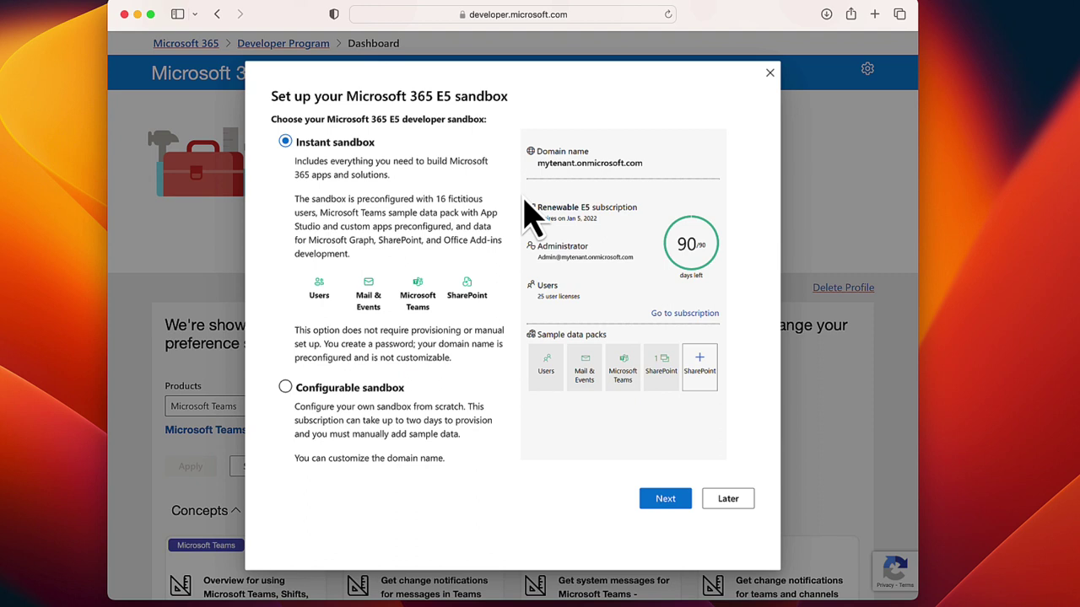
pyautogui.click(285, 387)
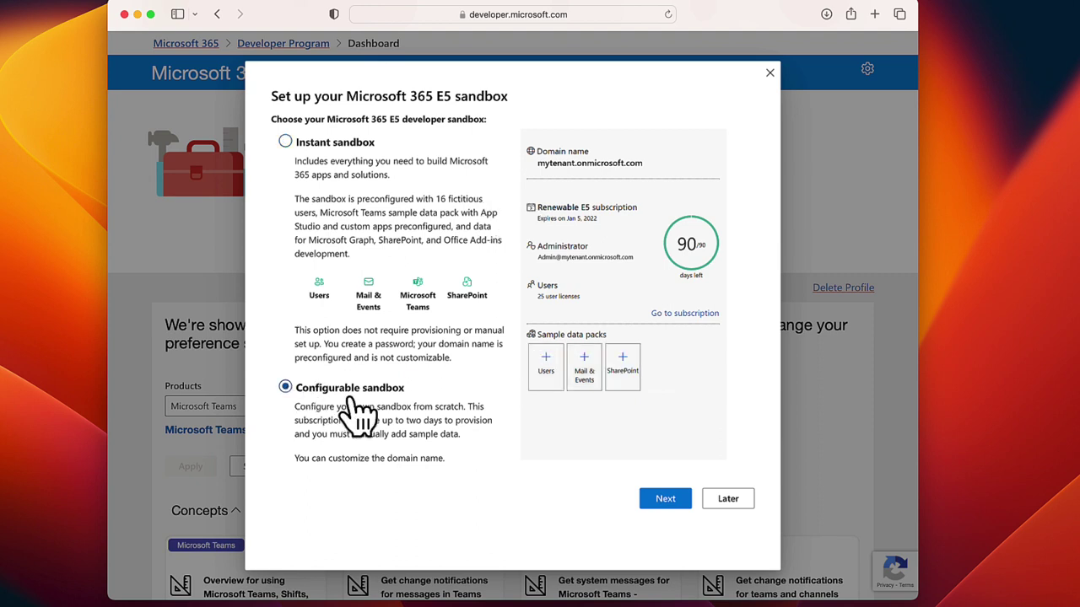
# Step: Enter the sandbox username, domain techzain50 and Safari's suggested strong password
pyautogui.click(669, 501)
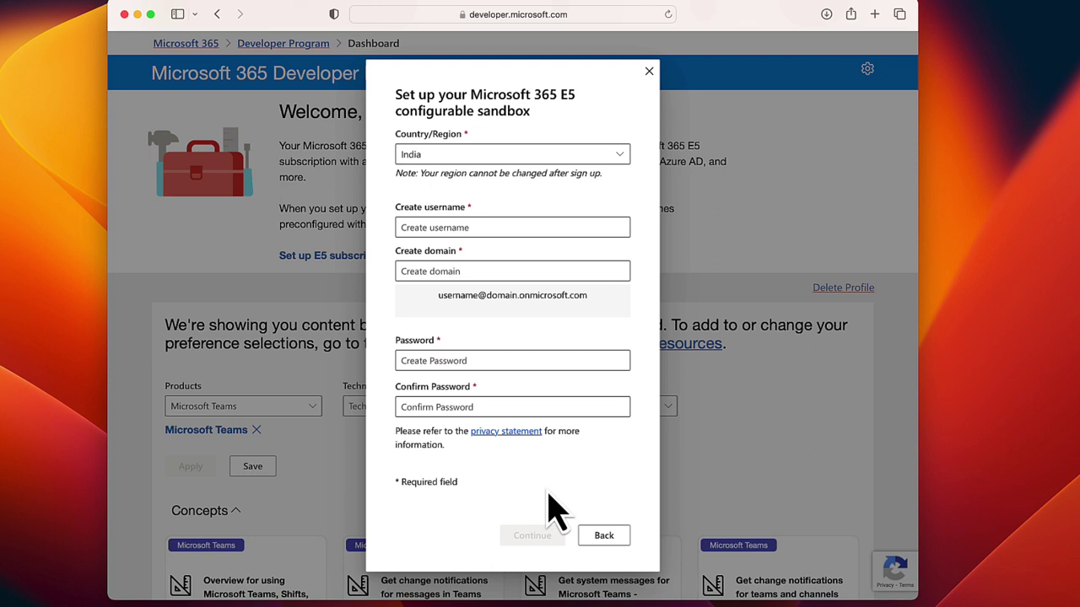
pyautogui.click(557, 230)
pyautogui.write('techzain')
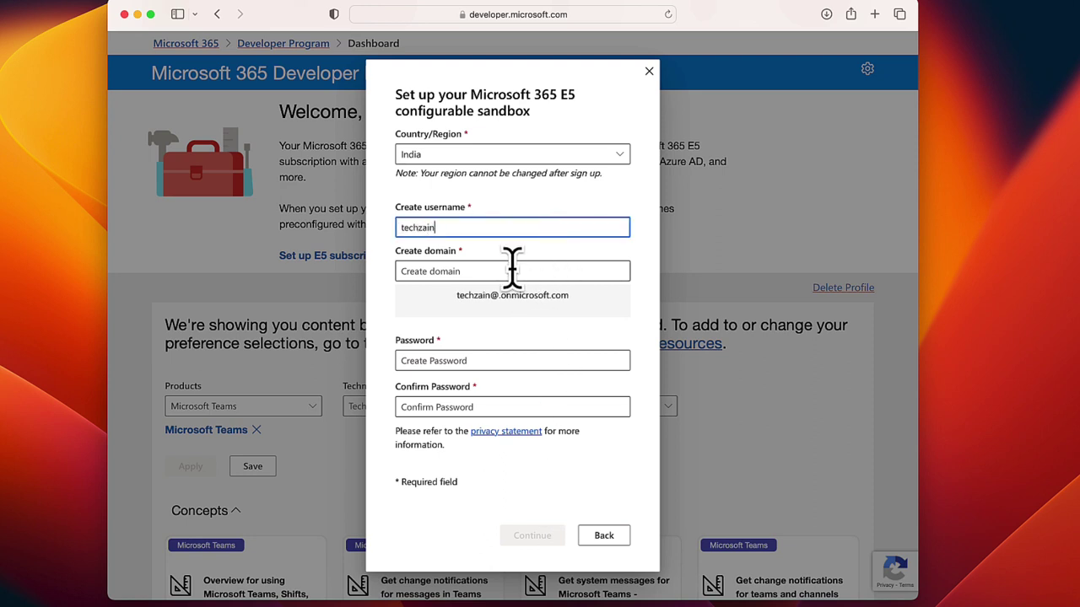
pyautogui.click(512, 268)
pyautogui.write('te')
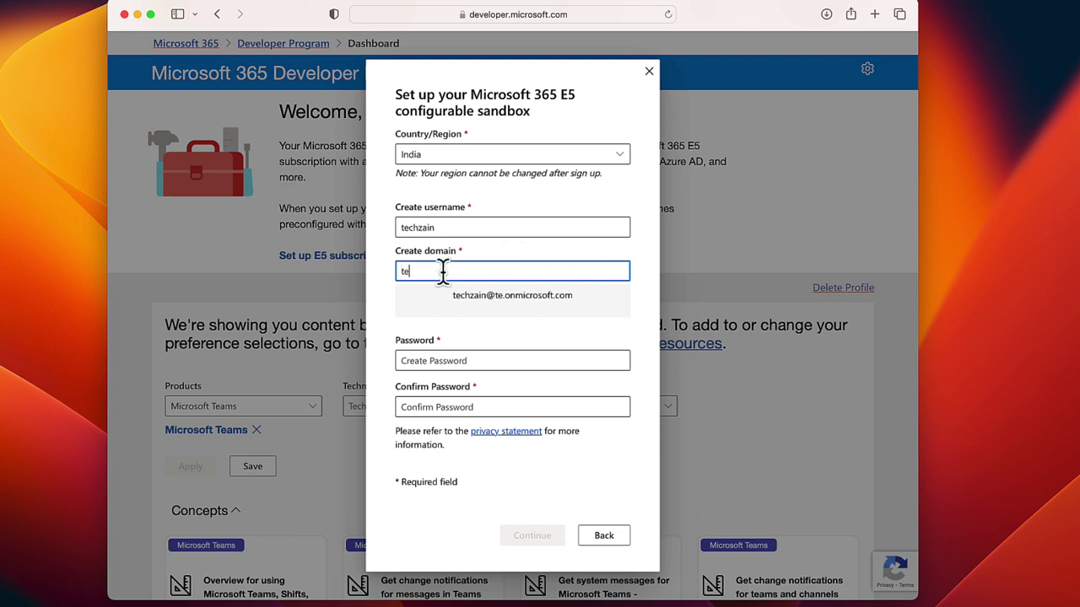
pyautogui.write('chzain50')
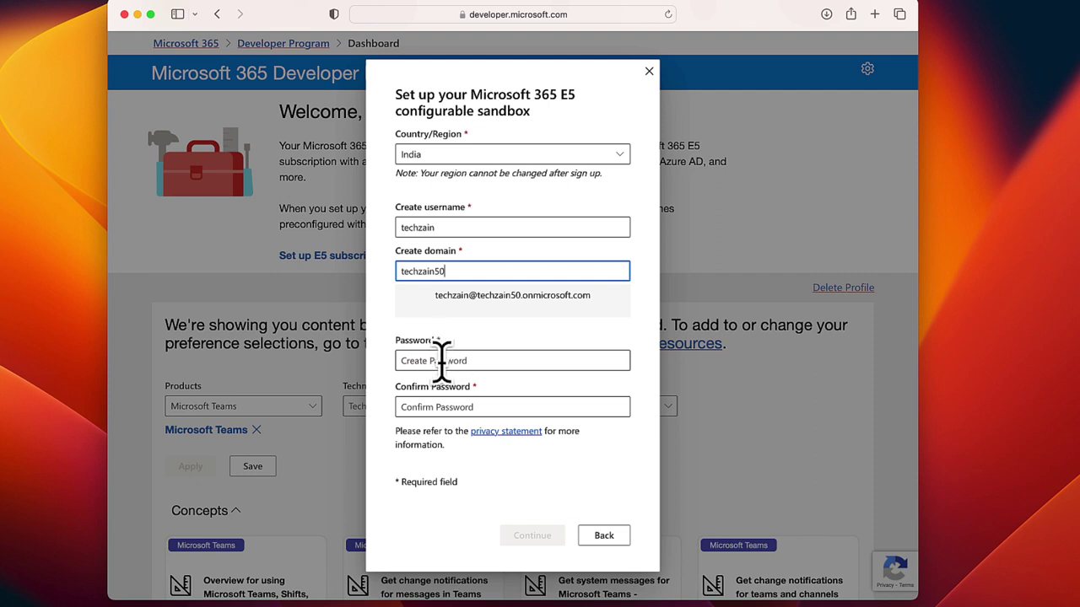
pyautogui.click(442, 359)
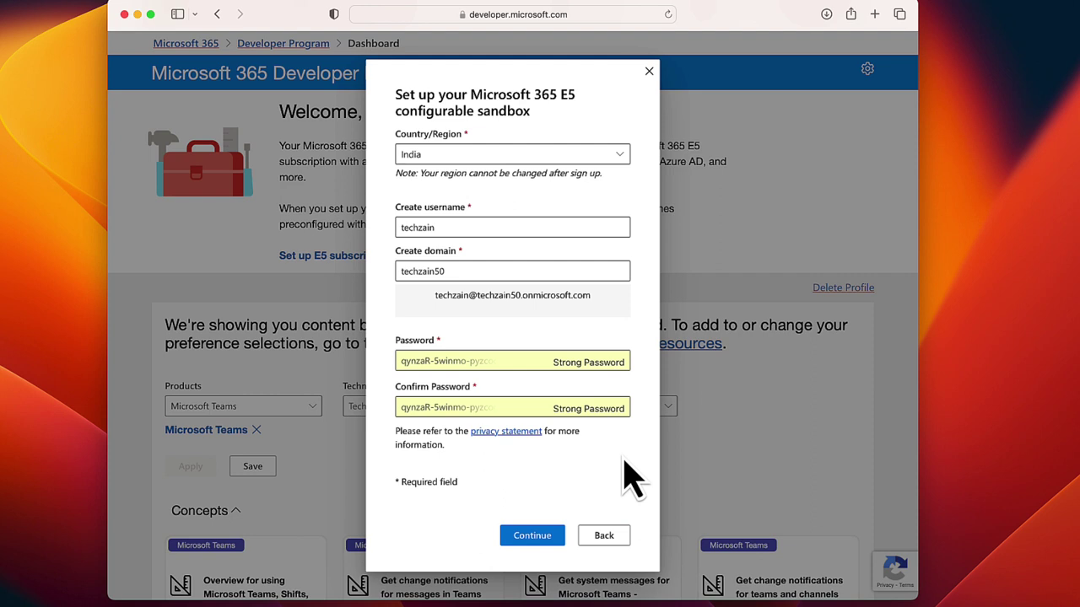
# Step: Verify the security phone number with the SMS code and finish the E5 sandbox setup
pyautogui.click(533, 537)
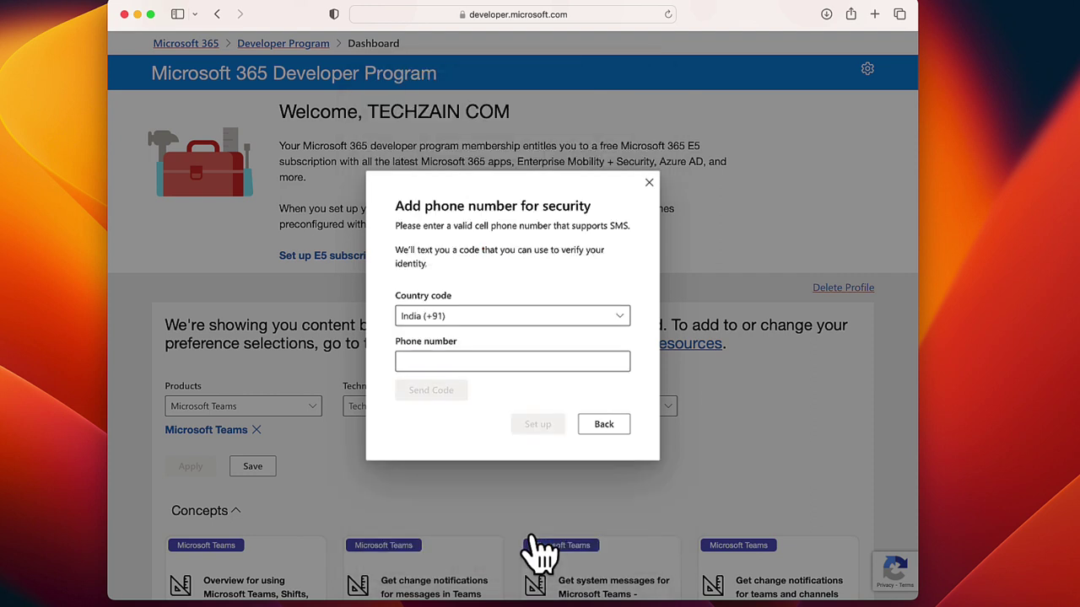
pyautogui.click(573, 363)
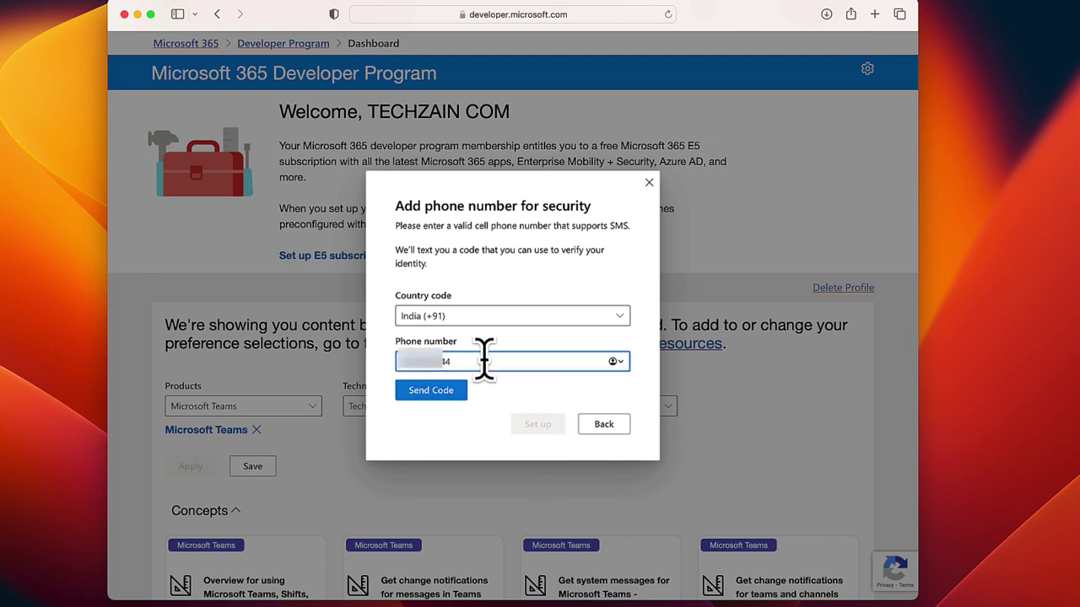
pyautogui.click(451, 398)
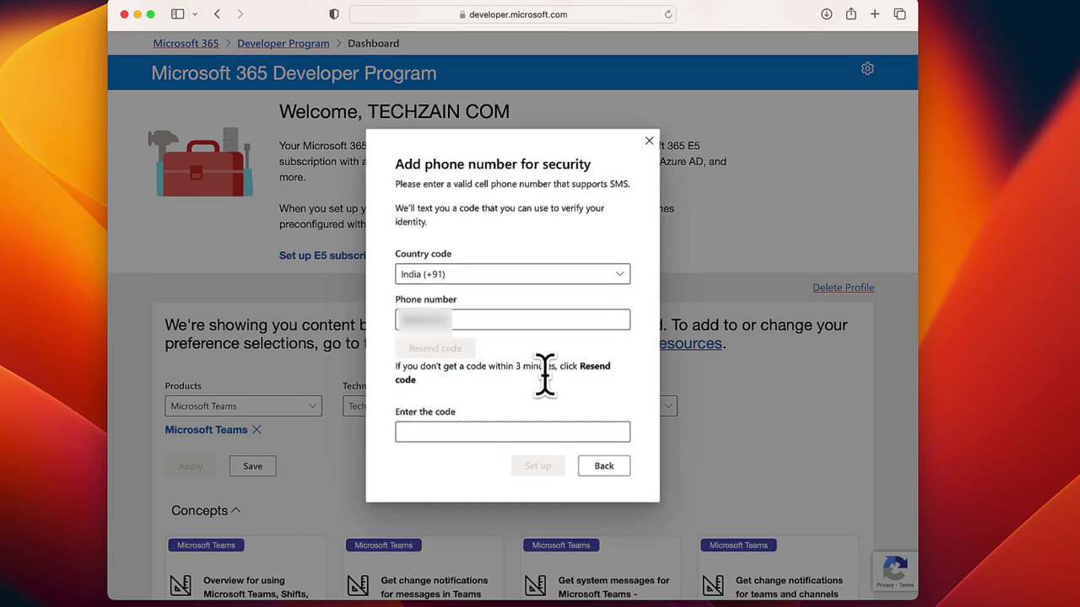
pyautogui.click(521, 431)
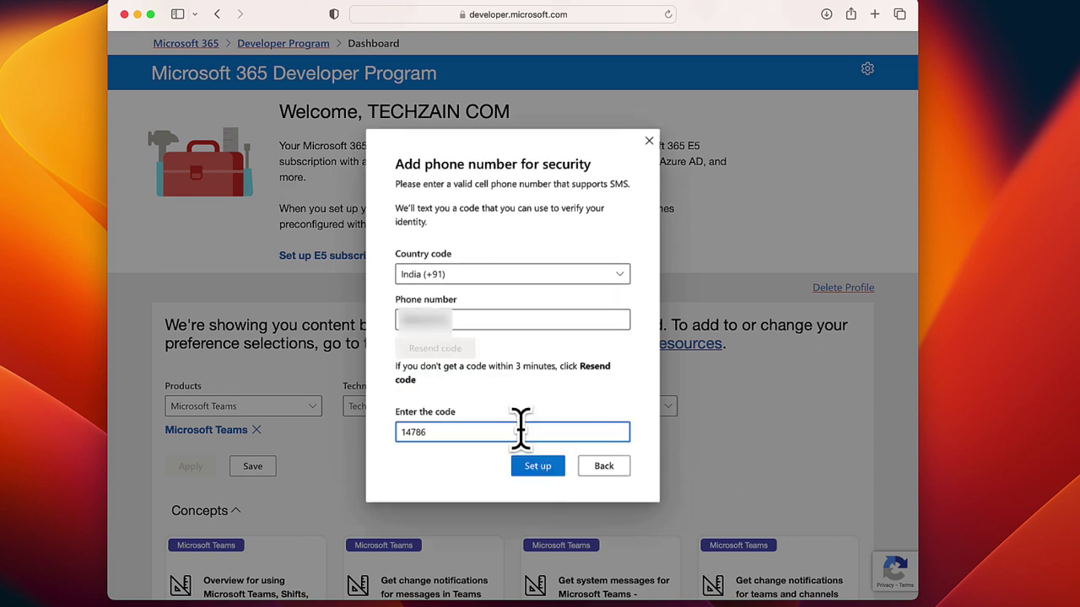
pyautogui.click(547, 473)
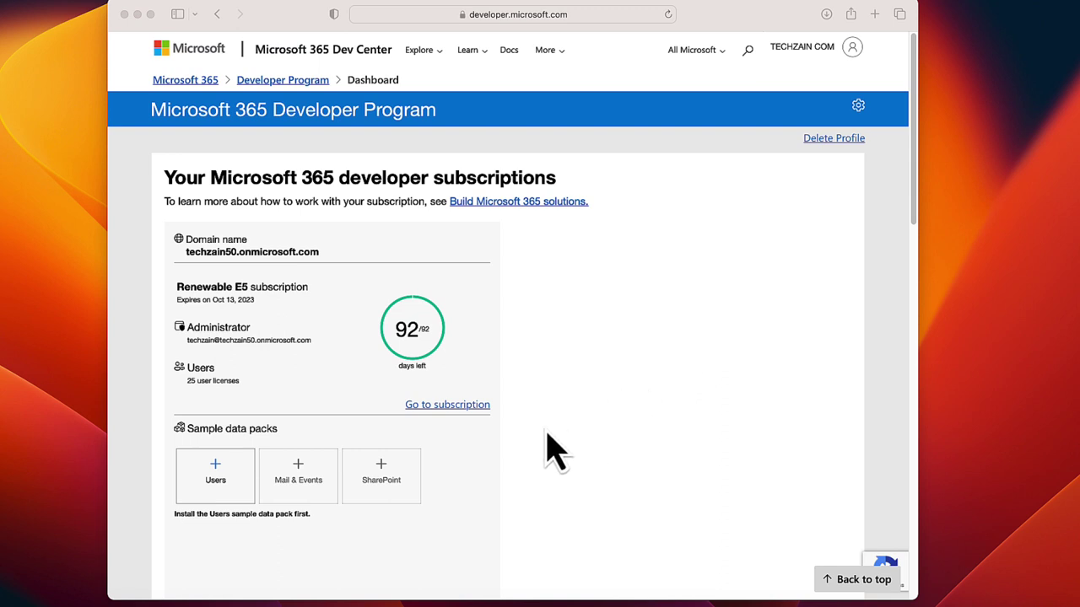
# Step: Open the new subscription in a new tab and sign in with the admin password
pyautogui.click(467, 413)
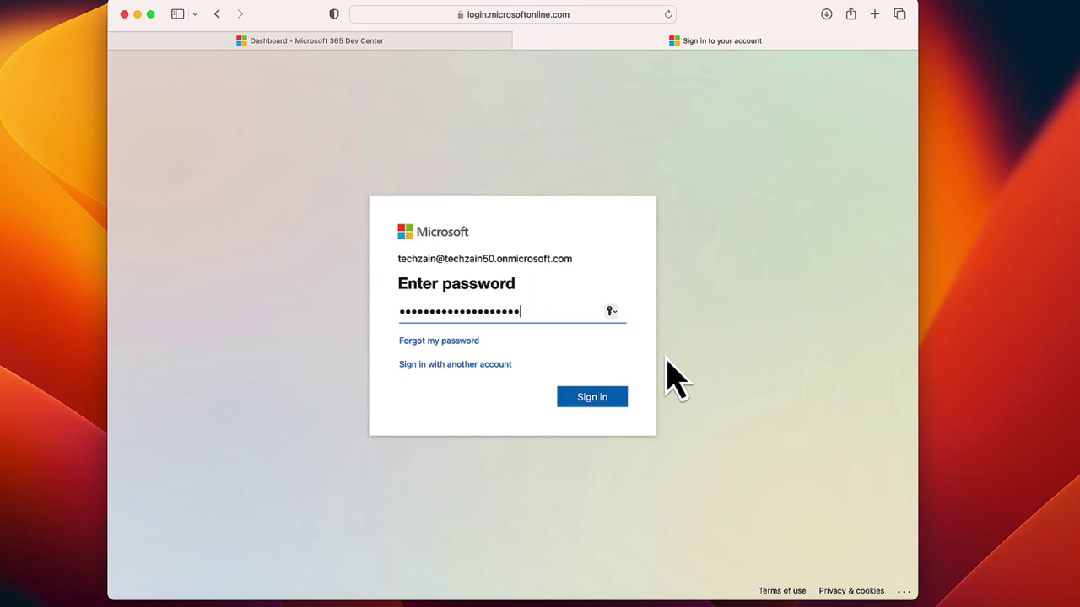
pyautogui.click(592, 398)
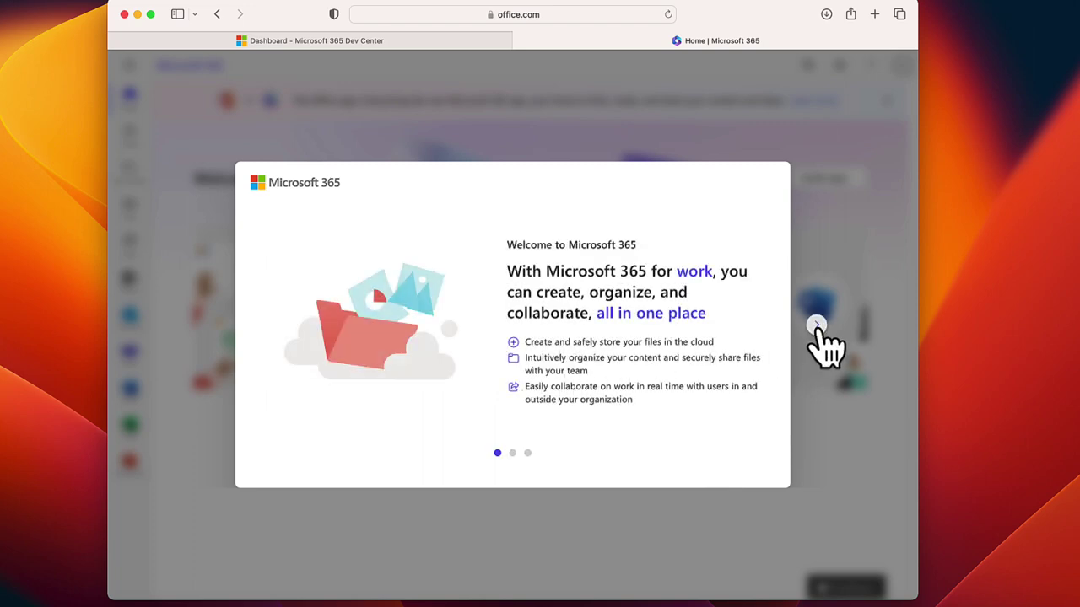
# Step: Step through the Microsoft 365 welcome tour until it closes
pyautogui.click(816, 325)
pyautogui.click(816, 326)
pyautogui.click(815, 326)
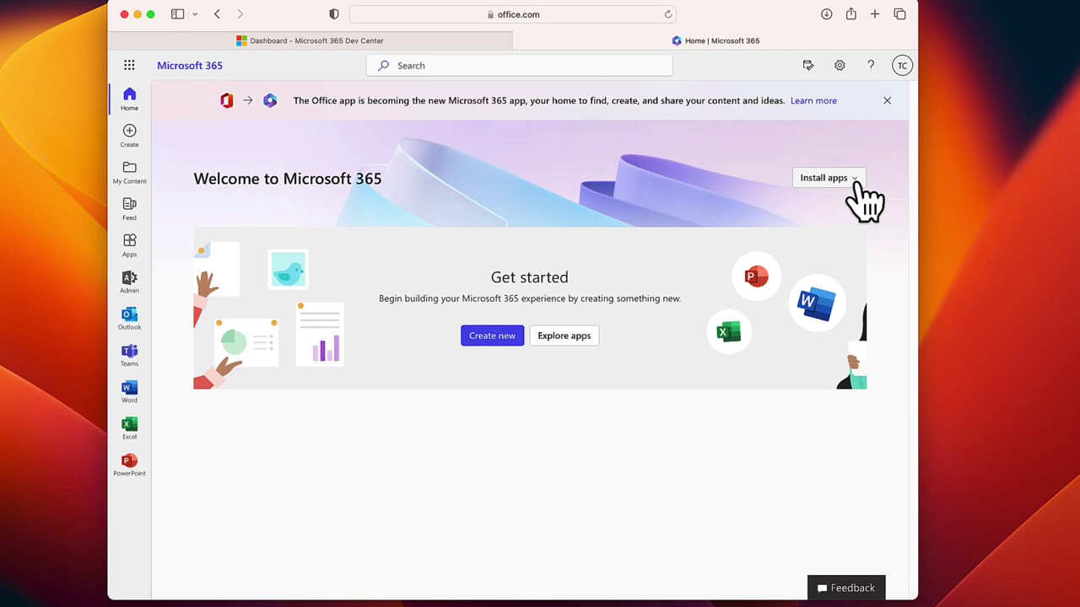
# Step: Download the 2.43 GB Microsoft 365 apps installer from office.com, allowing the download
pyautogui.click(866, 200)
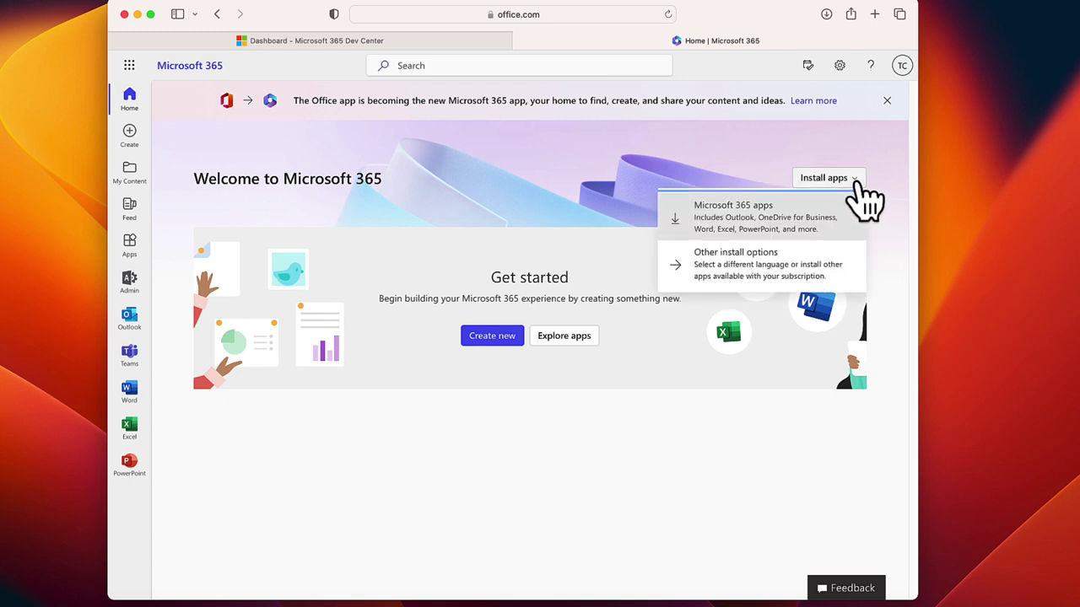
pyautogui.click(769, 221)
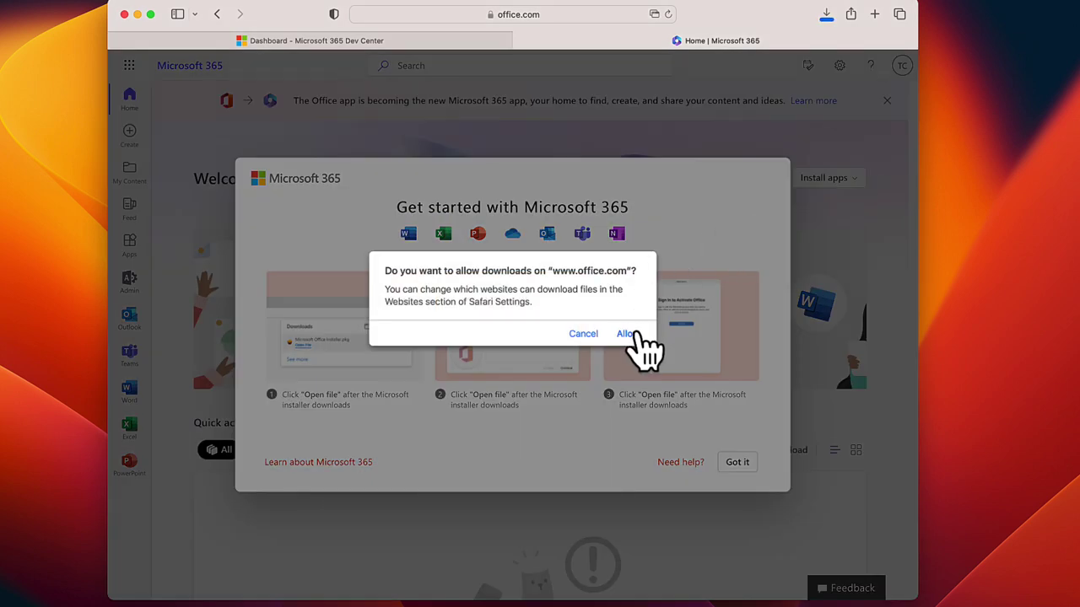
pyautogui.click(631, 333)
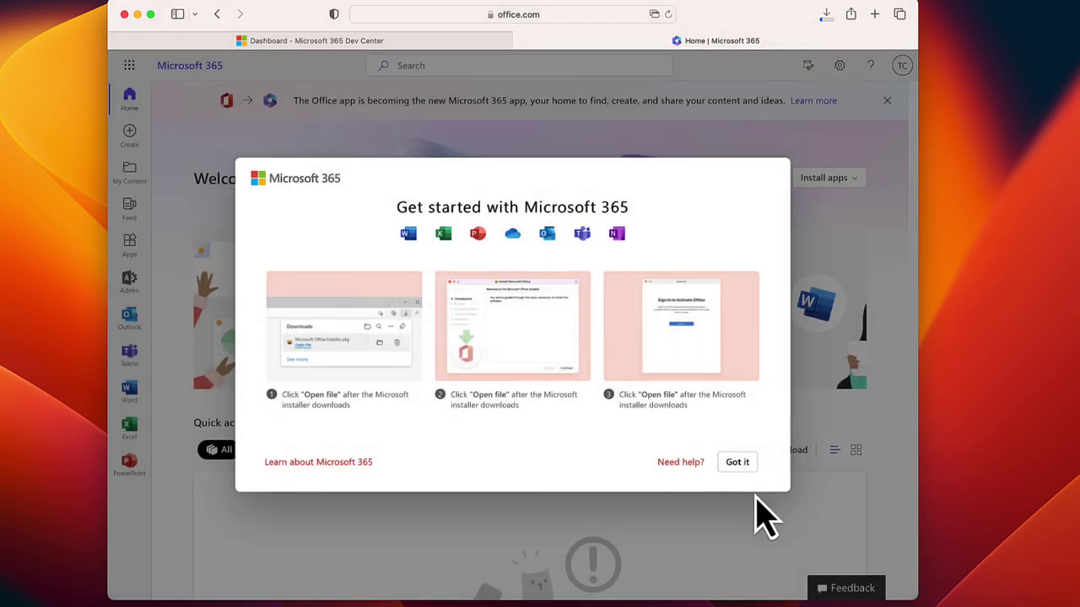
pyautogui.click(742, 464)
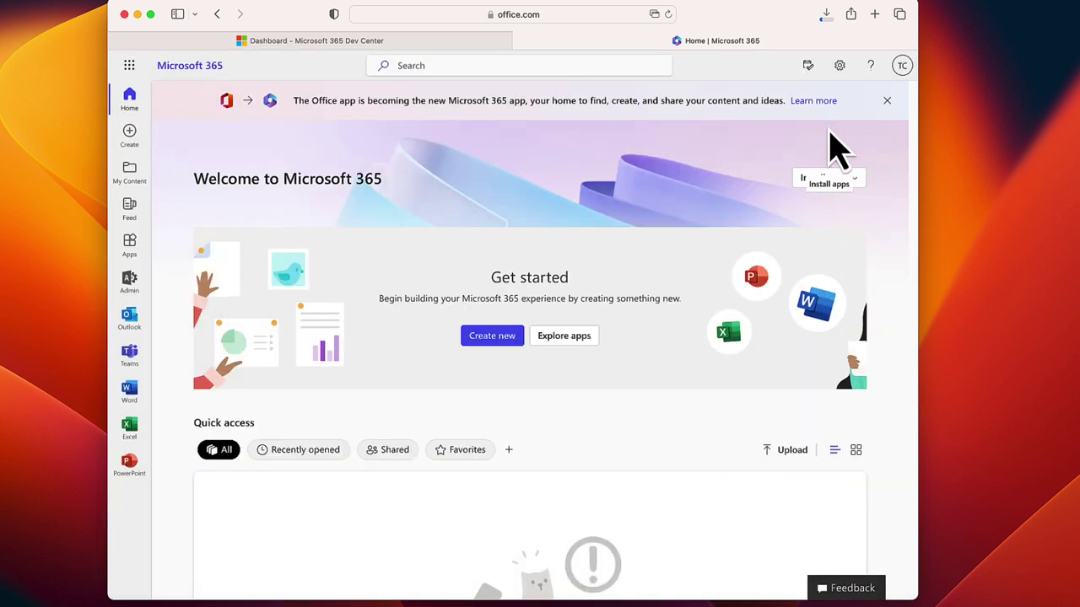
pyautogui.click(827, 22)
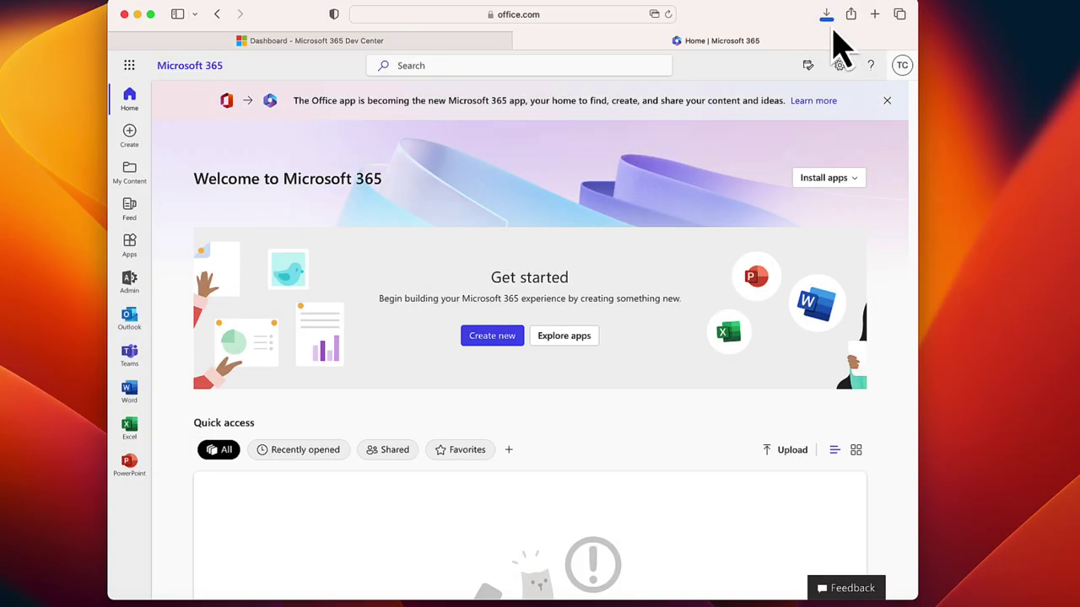
# Step: Open the downloaded Microsoft 365 installer package and bring the installer forward
pyautogui.click(830, 22)
pyautogui.click(782, 83)
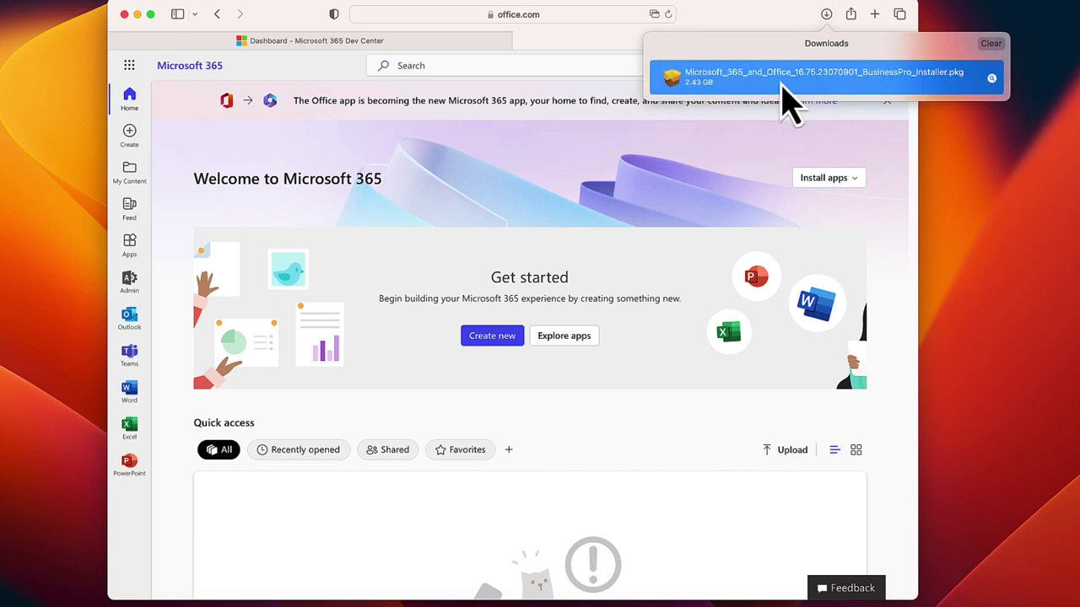
pyautogui.doubleClick(782, 83)
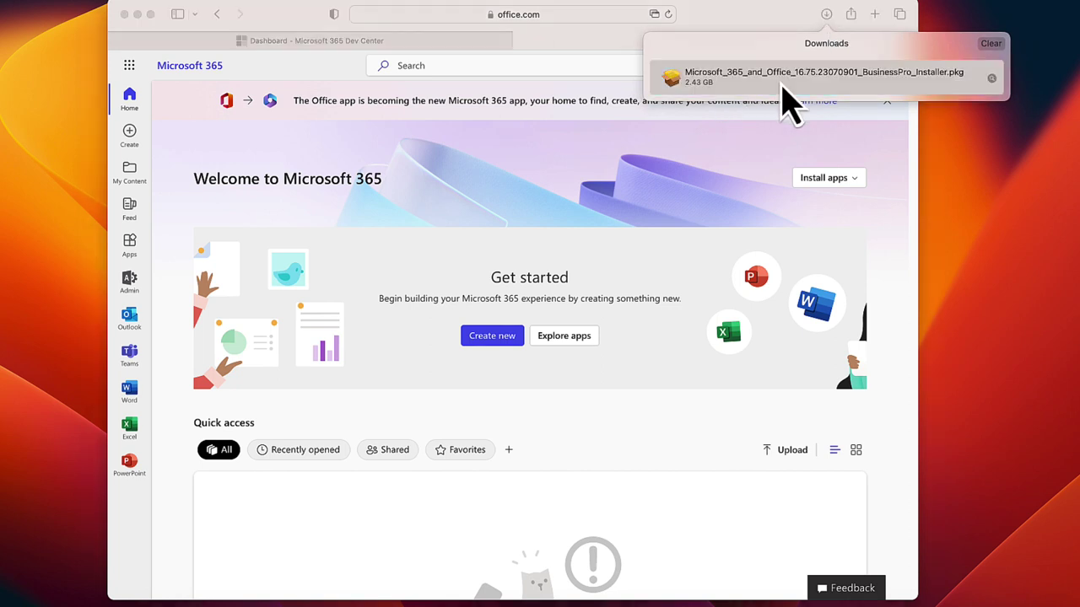
pyautogui.click(138, 15)
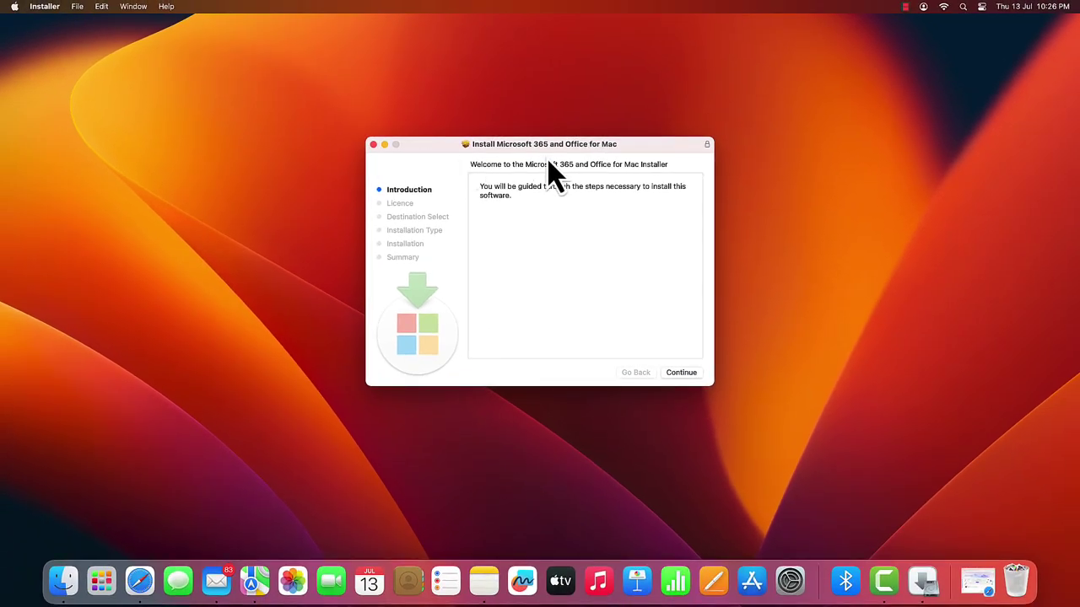
# Step: Install Microsoft 365 and Office for Mac, accepting the licence and authorising with the admin password
pyautogui.click(681, 373)
pyautogui.click(681, 373)
pyautogui.click(650, 293)
pyautogui.click(682, 373)
pyautogui.click(594, 255)
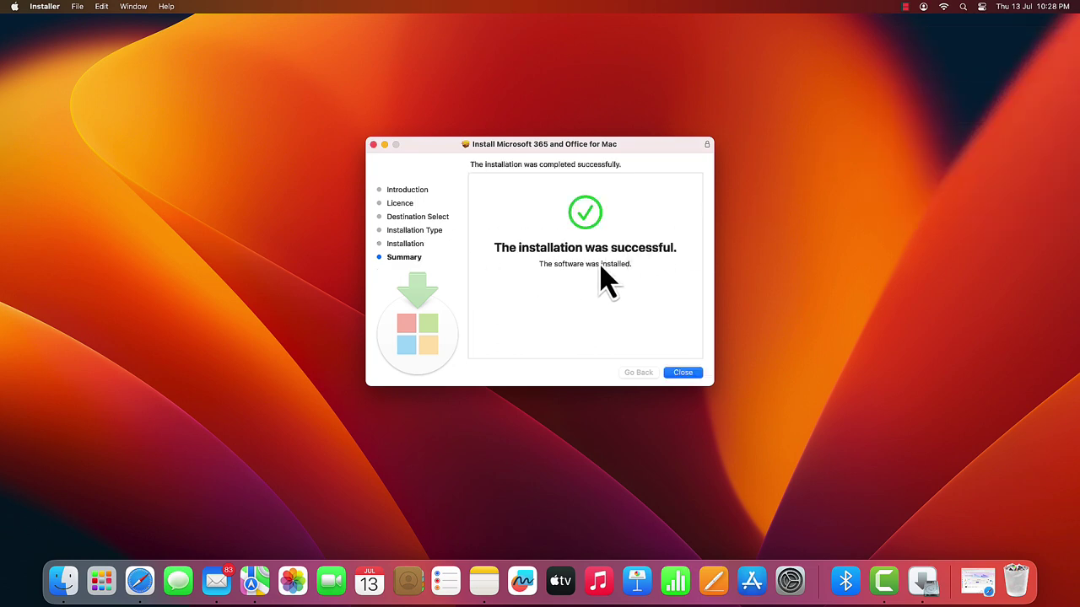
pyautogui.click(682, 372)
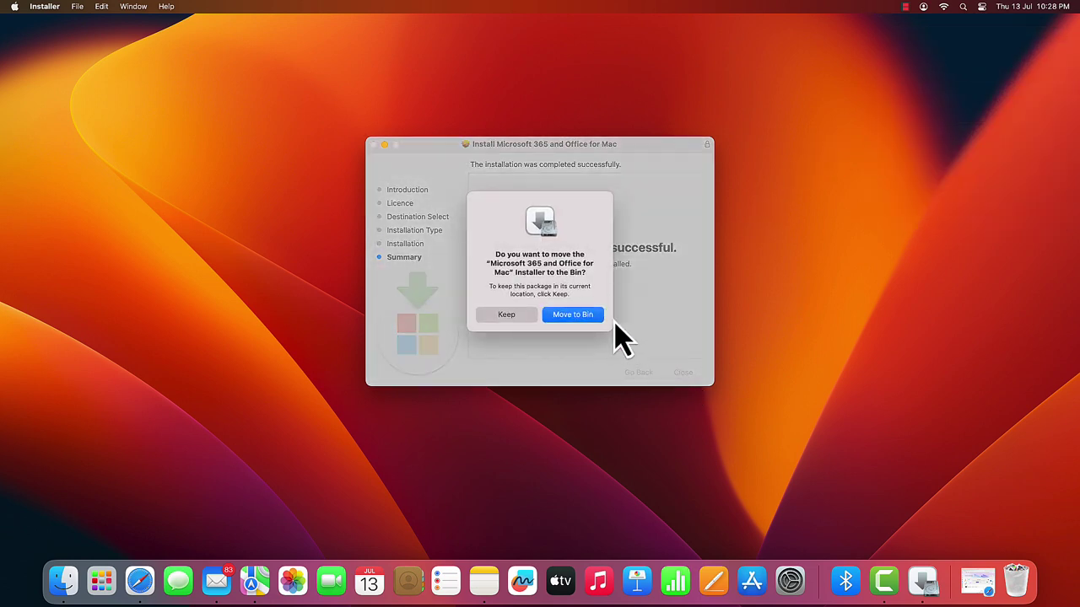
# Step: Move the installer package to the Bin and dismiss the Microsoft AutoUpdate window
pyautogui.click(582, 317)
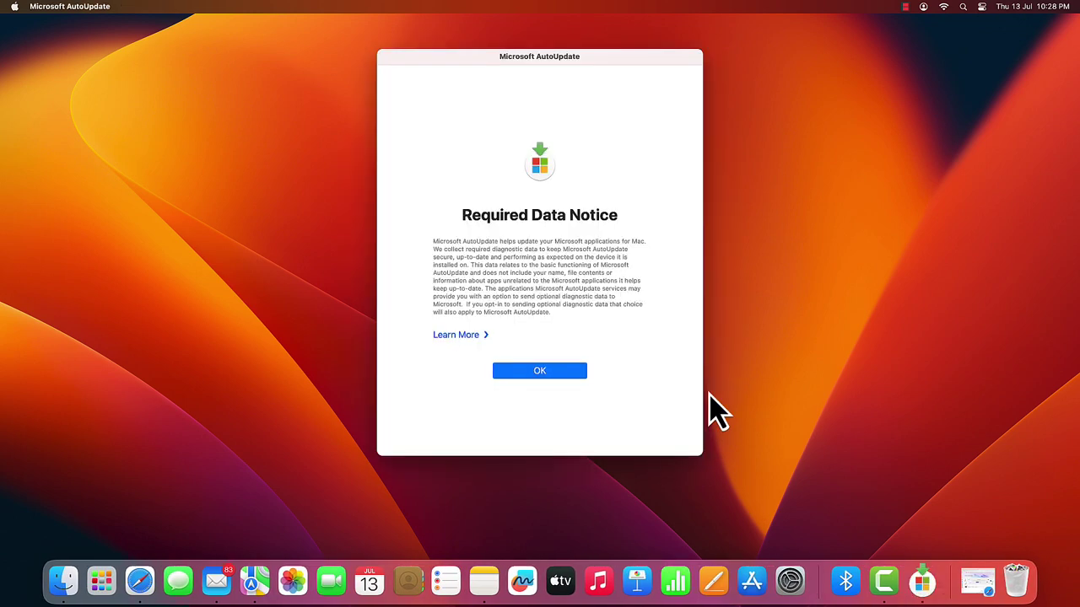
pyautogui.click(582, 386)
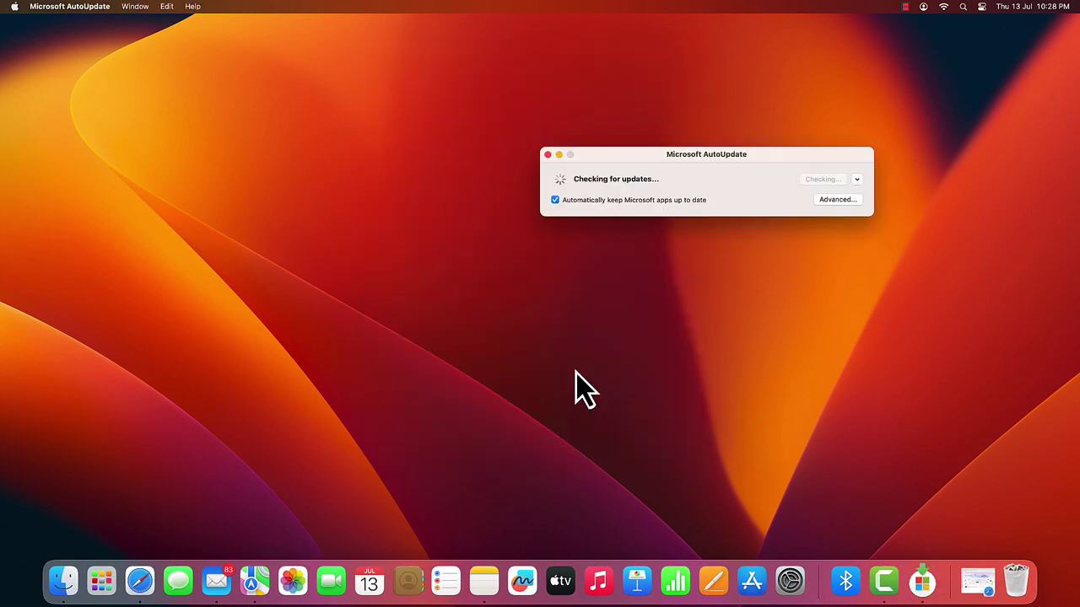
pyautogui.click(547, 155)
# Step: Launch Microsoft Excel from the Launchpad app grid
pyautogui.click(121, 582)
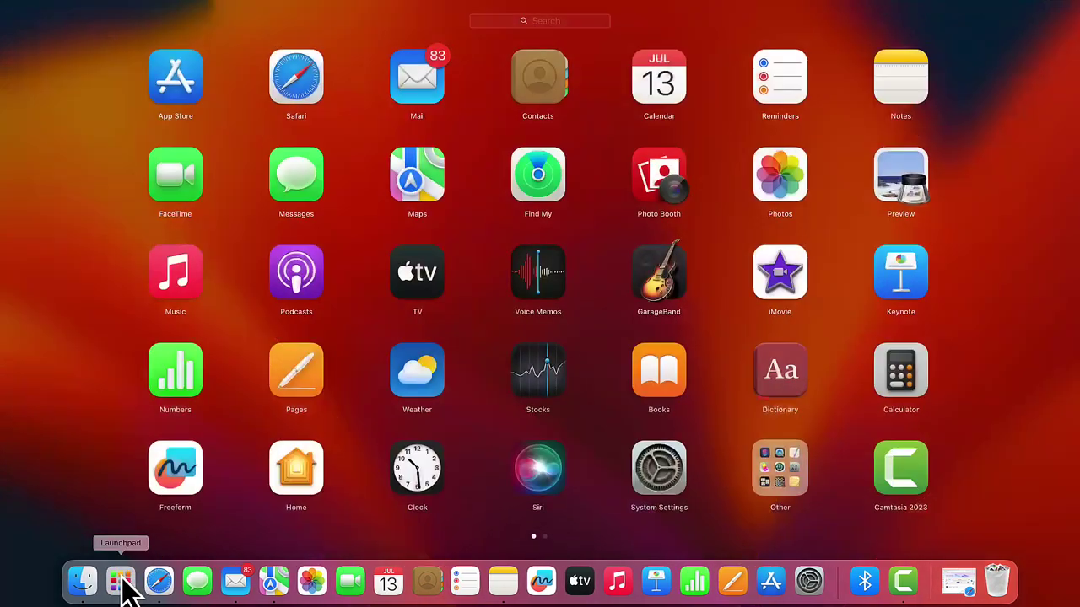
pyautogui.hscroll(3, 478, 509)
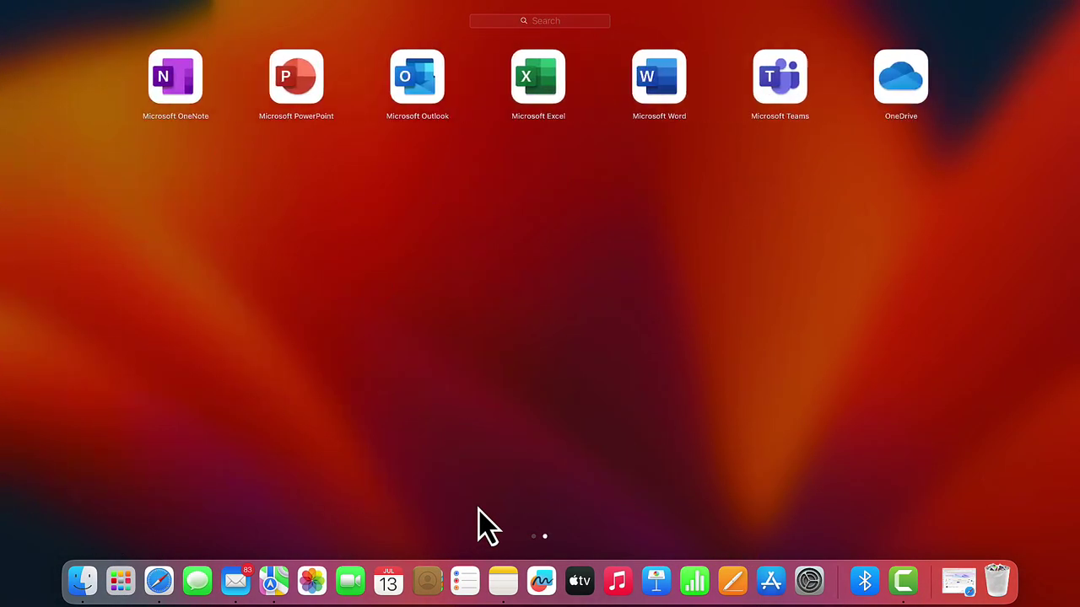
pyautogui.click(538, 84)
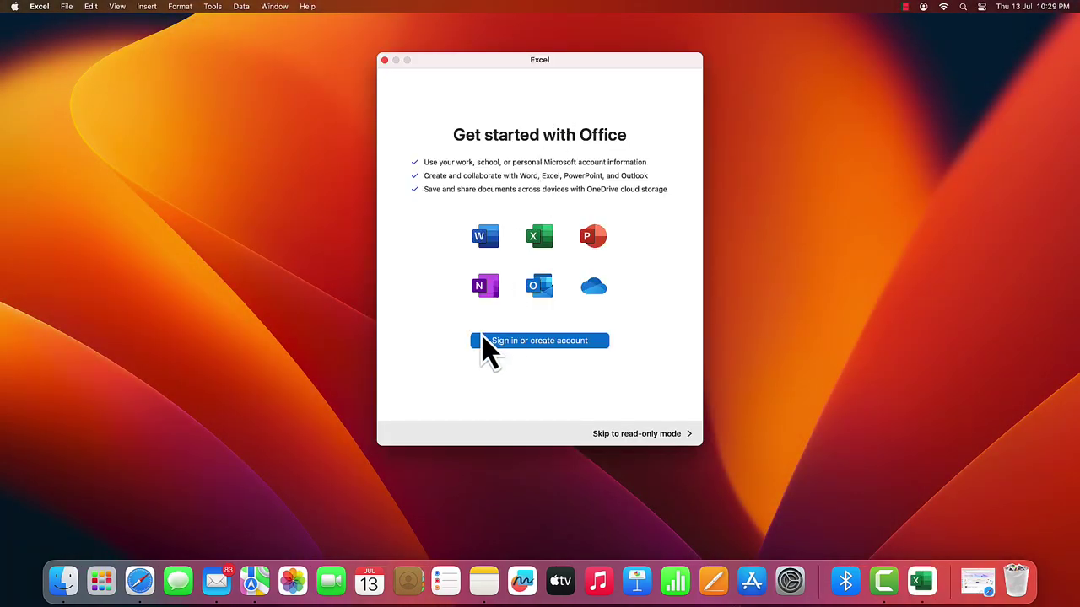
# Step: Sign in to Excel with the sandbox account's password and accept the privacy notice
pyautogui.click(508, 342)
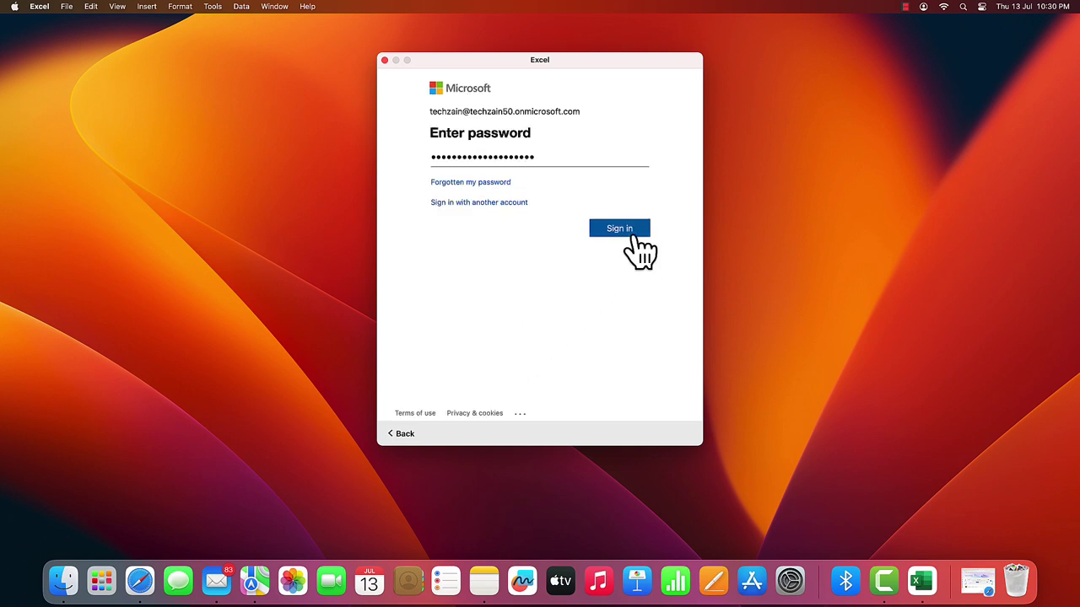
pyautogui.click(635, 231)
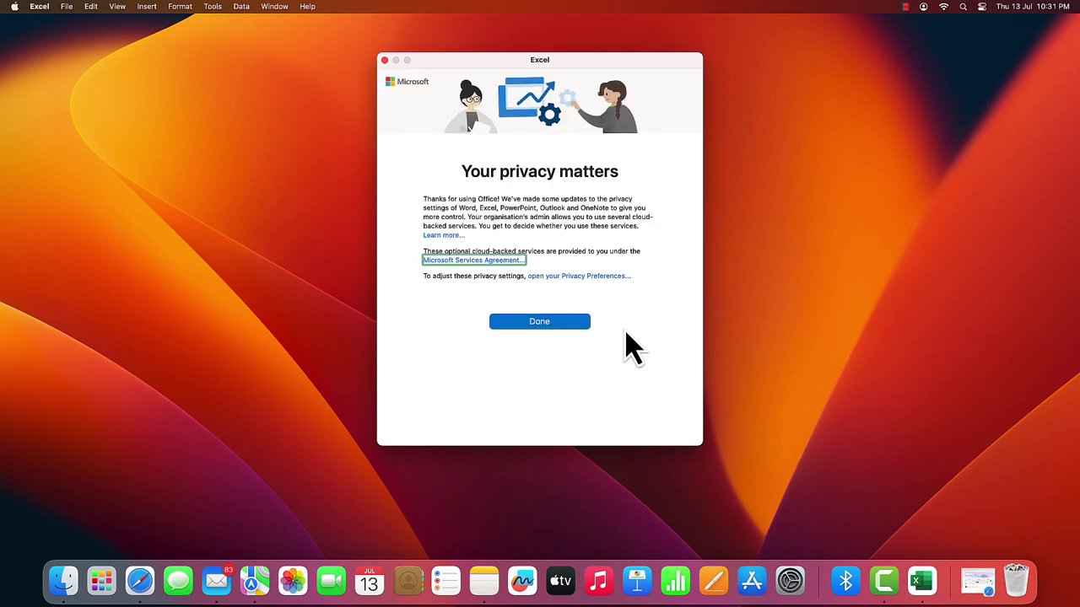
pyautogui.click(562, 324)
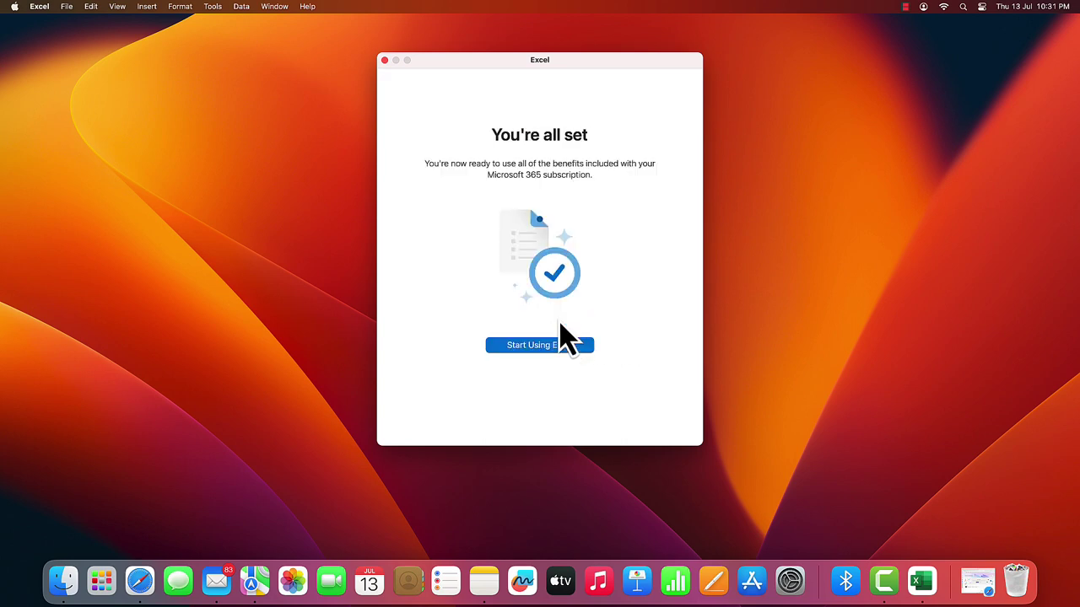
# Step: Start using Excel and create Book1 from the Blank Workbook template
pyautogui.click(550, 345)
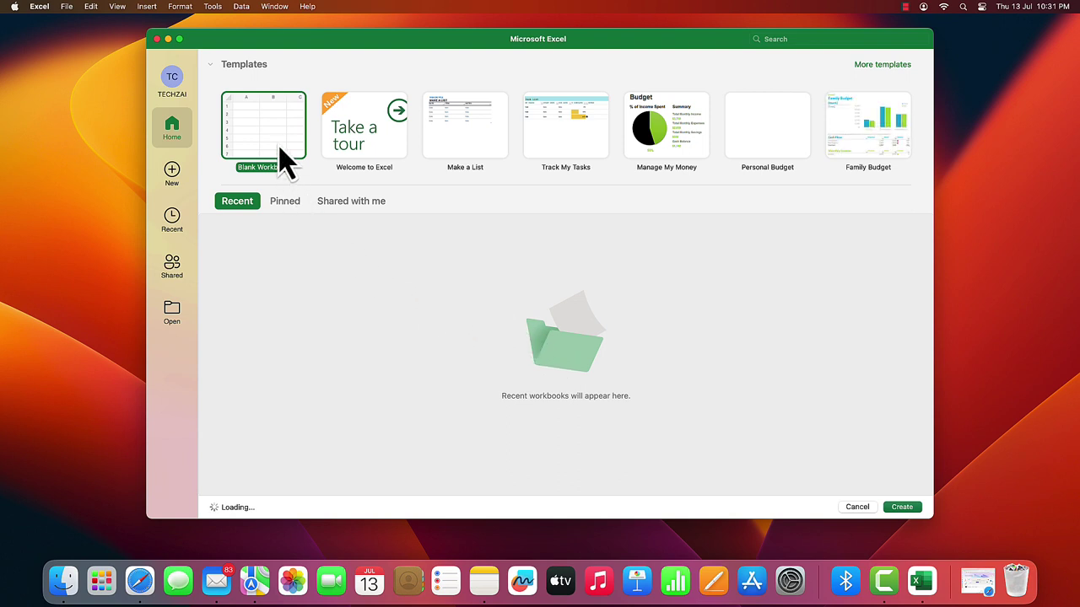
pyautogui.doubleClick(281, 148)
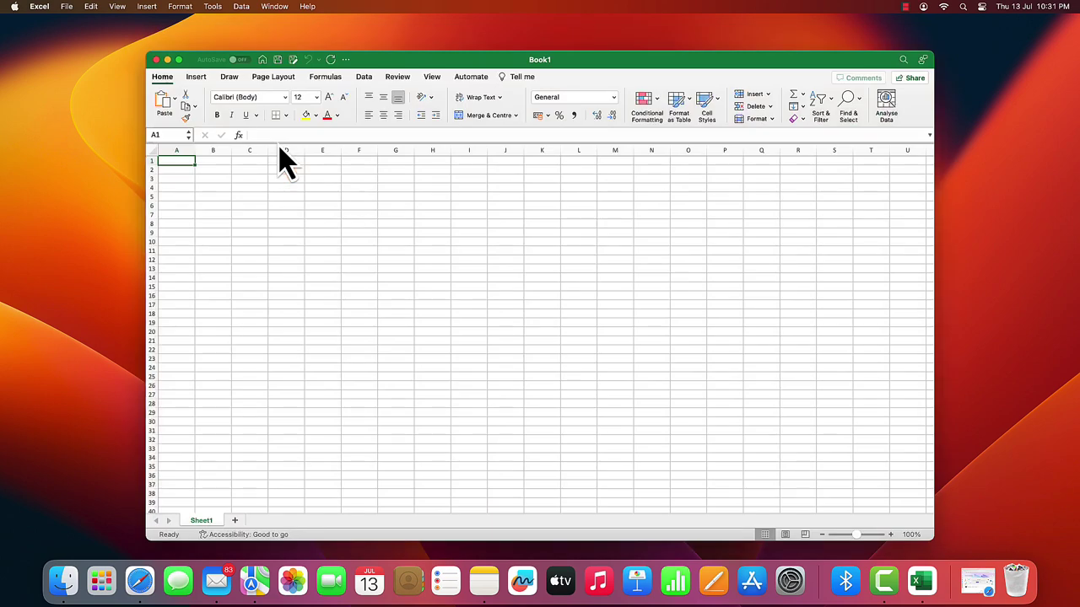